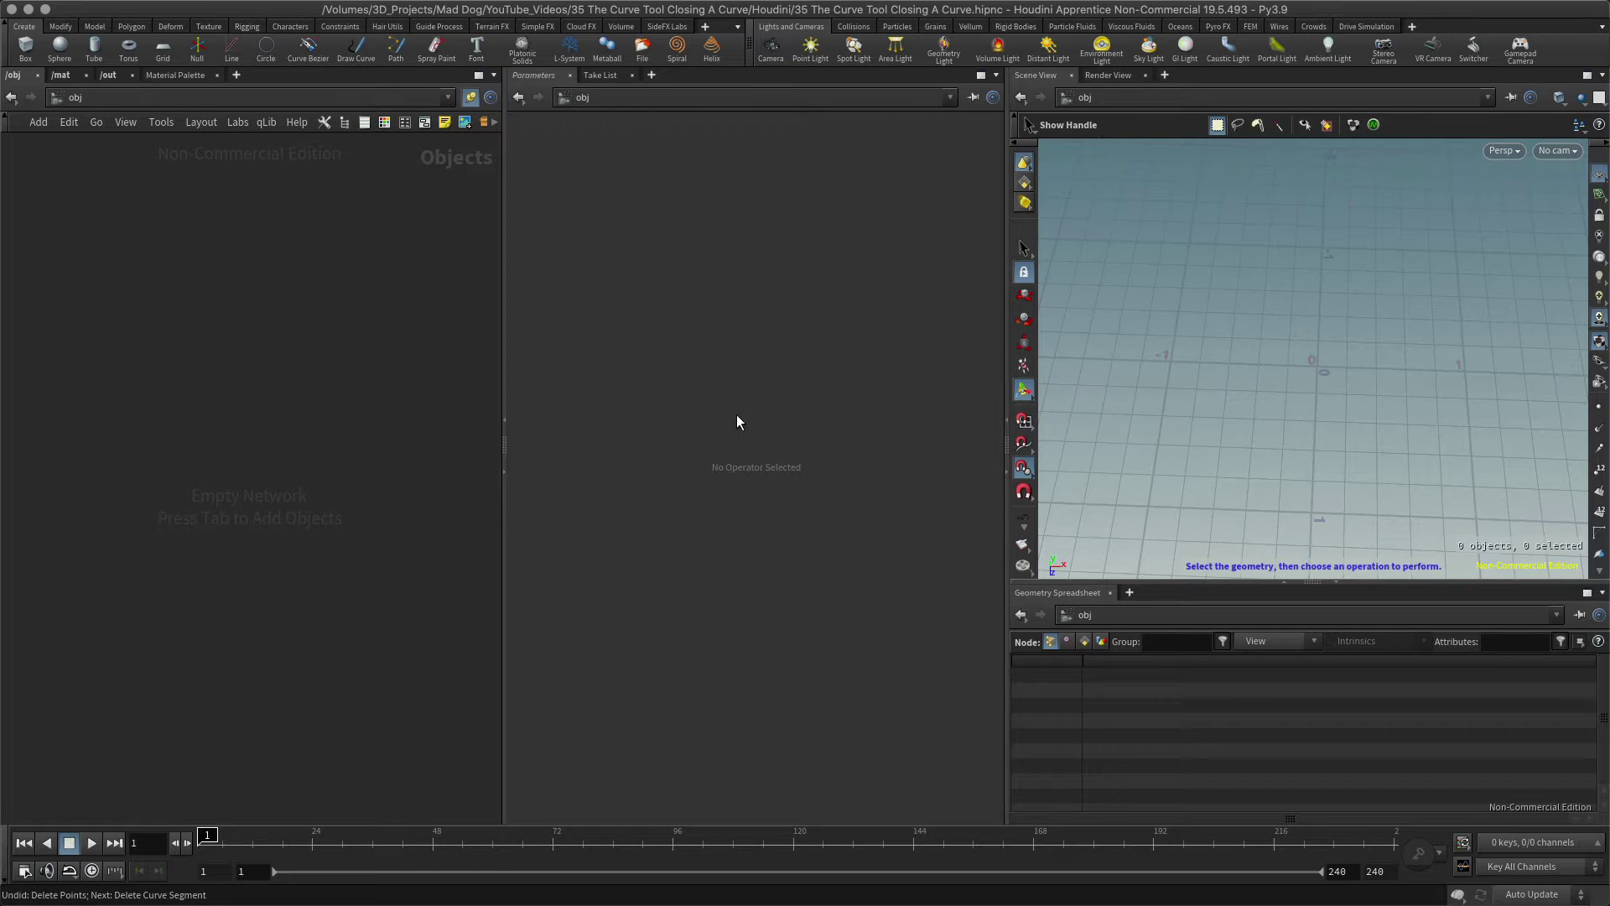
Step: Add a Geometry object to the empty object network and go inside it
key("Tab")
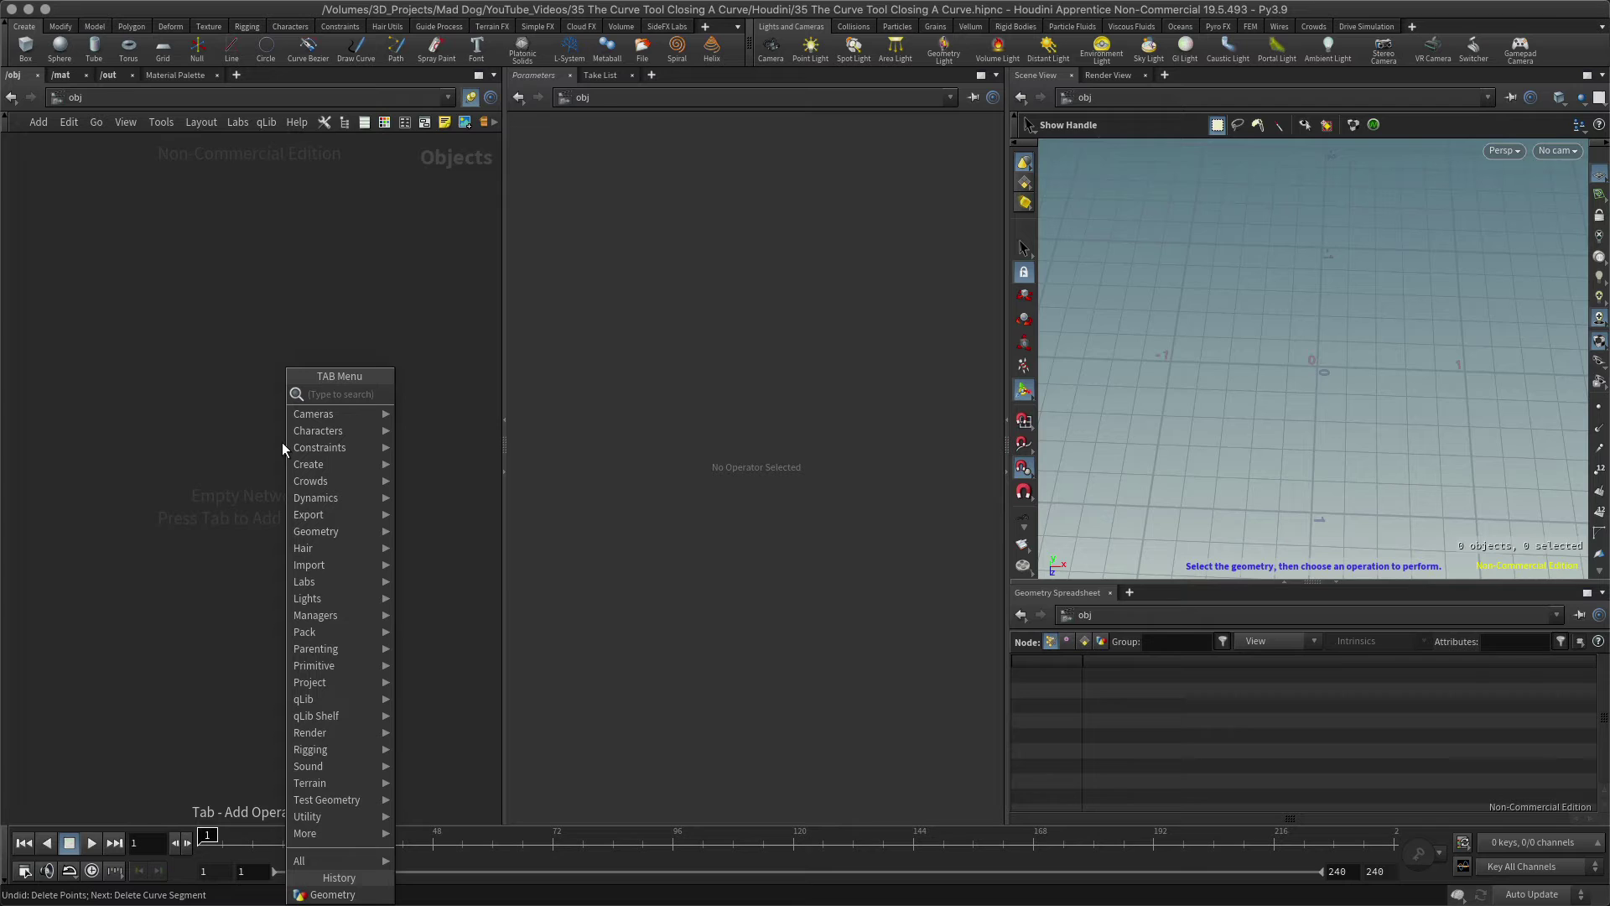
type("geo")
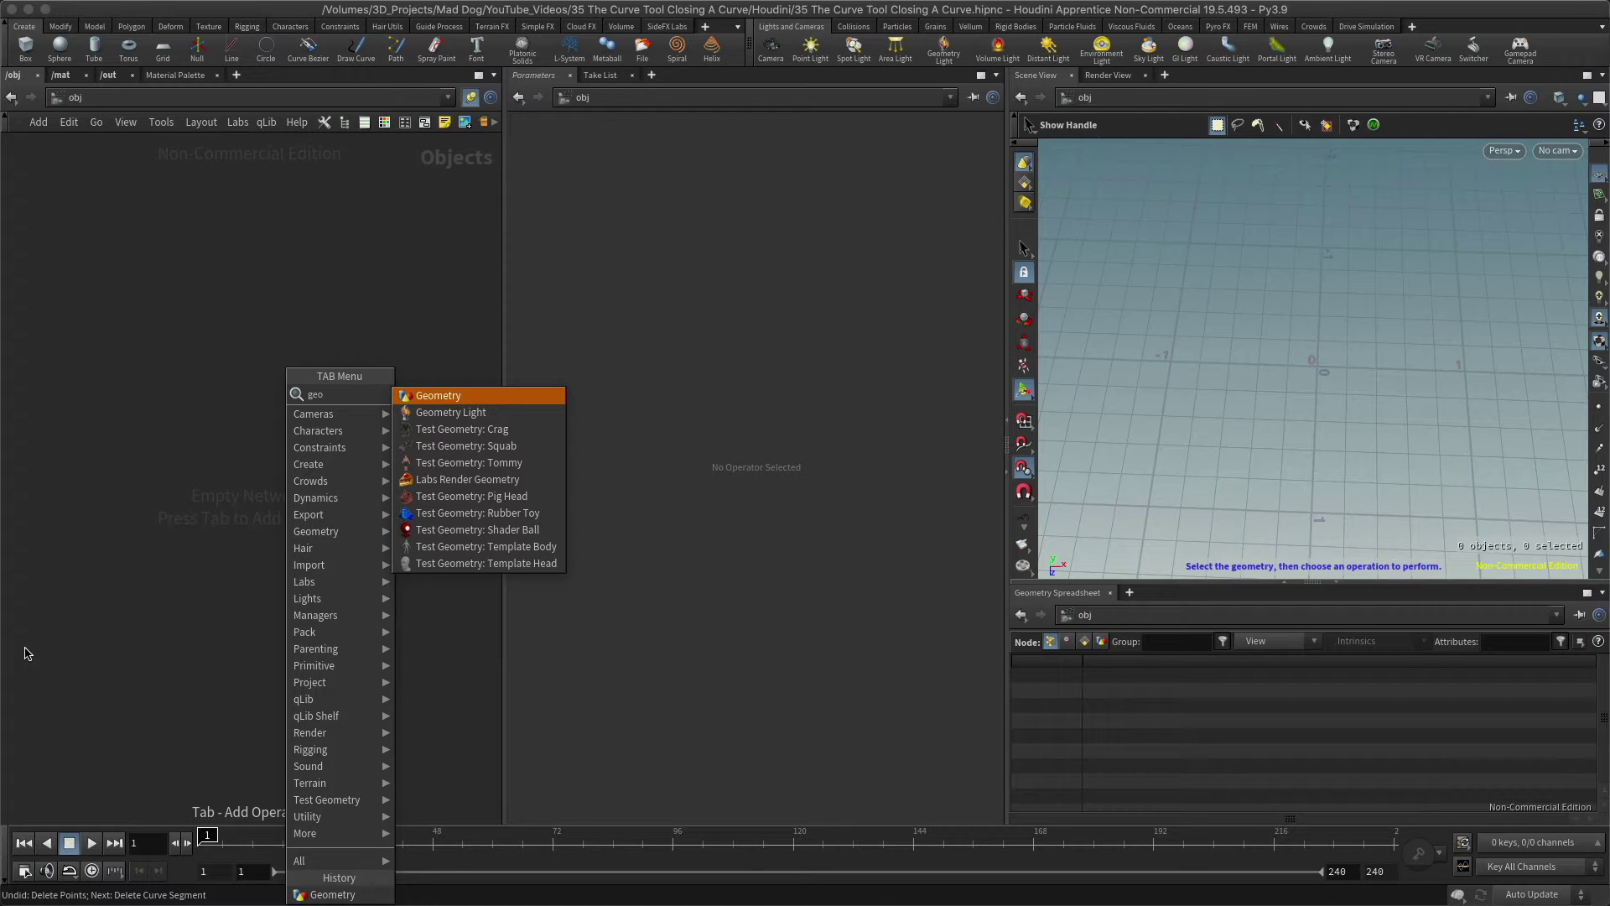
key("Return")
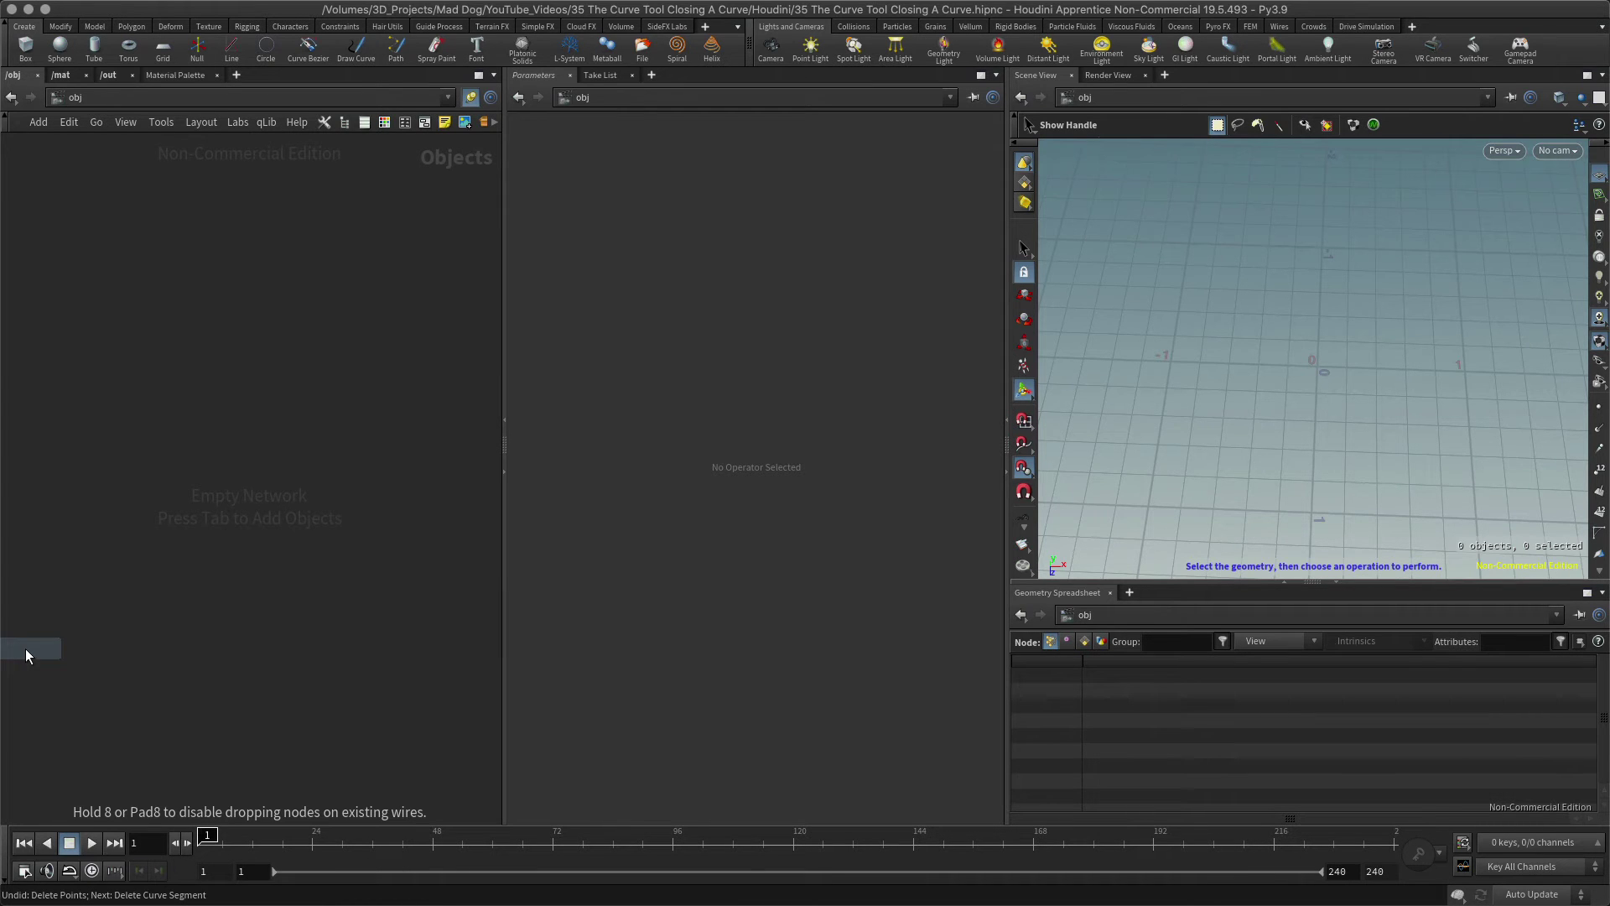
left_click(289, 457)
double_click(270, 456)
Step: Add a Curve Polygon node to the geometry network
key("Tab")
type("cu")
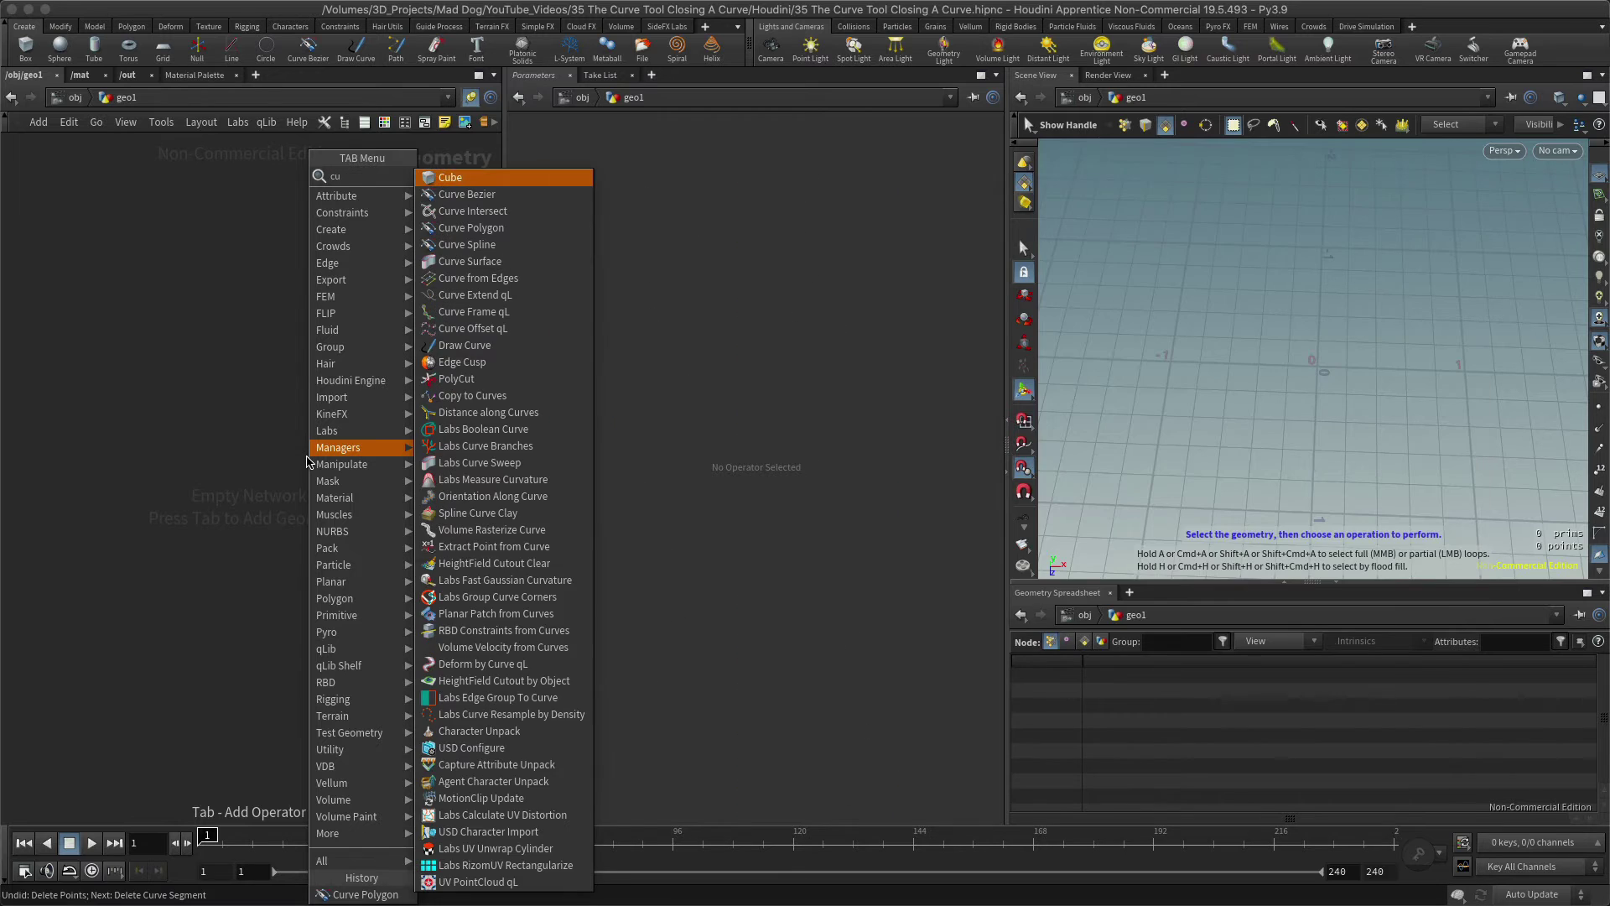
type("rv")
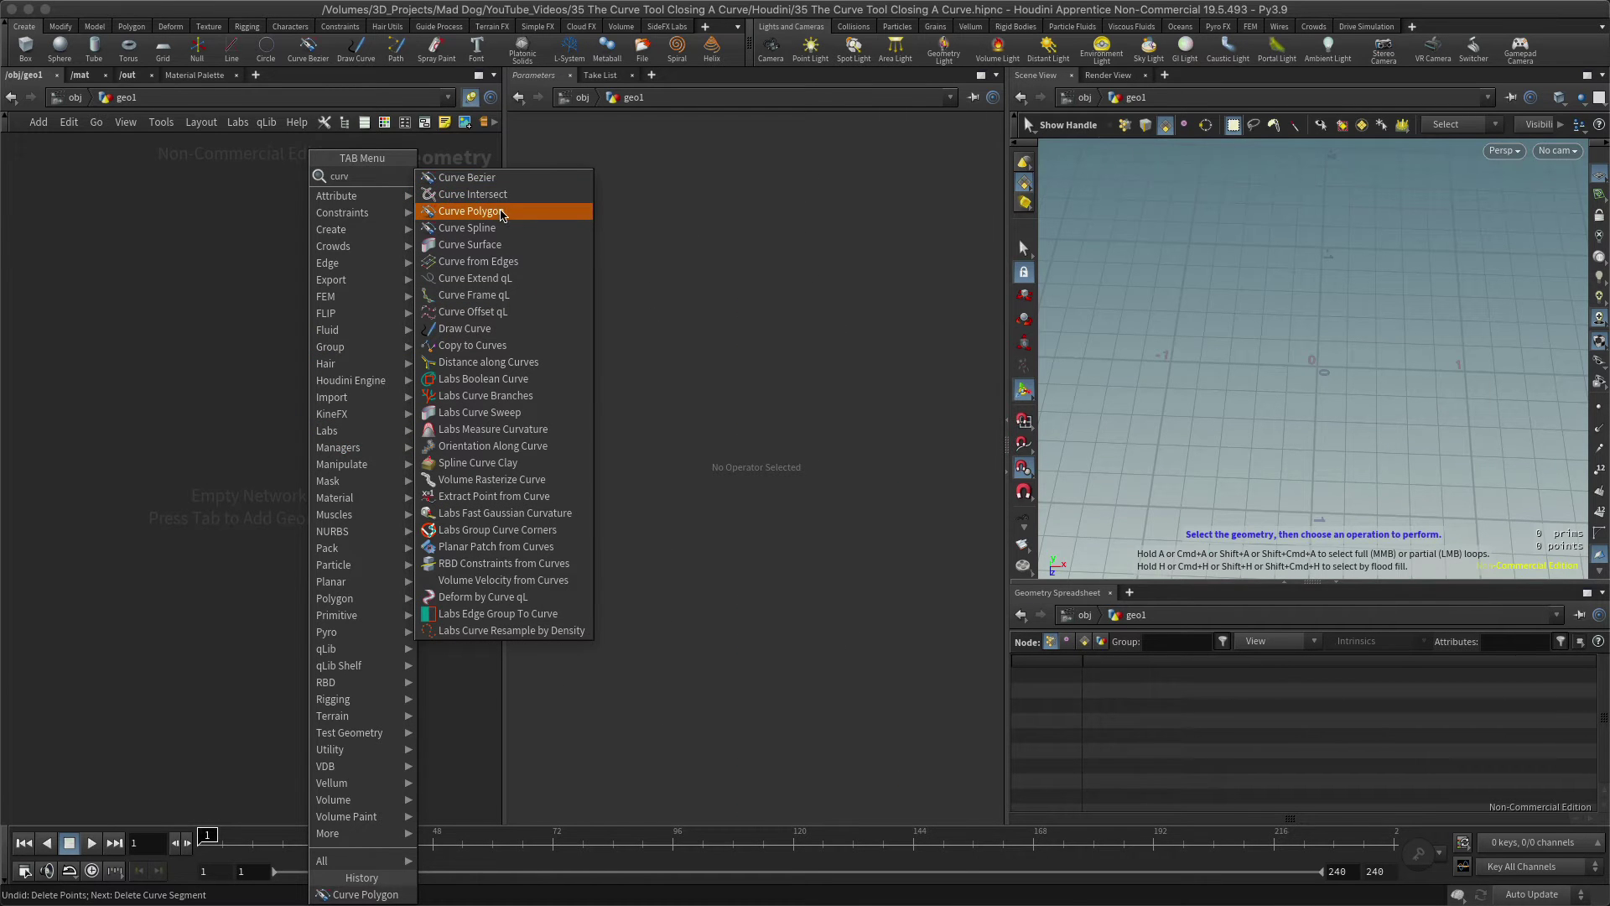
left_click(502, 212)
left_click(289, 434)
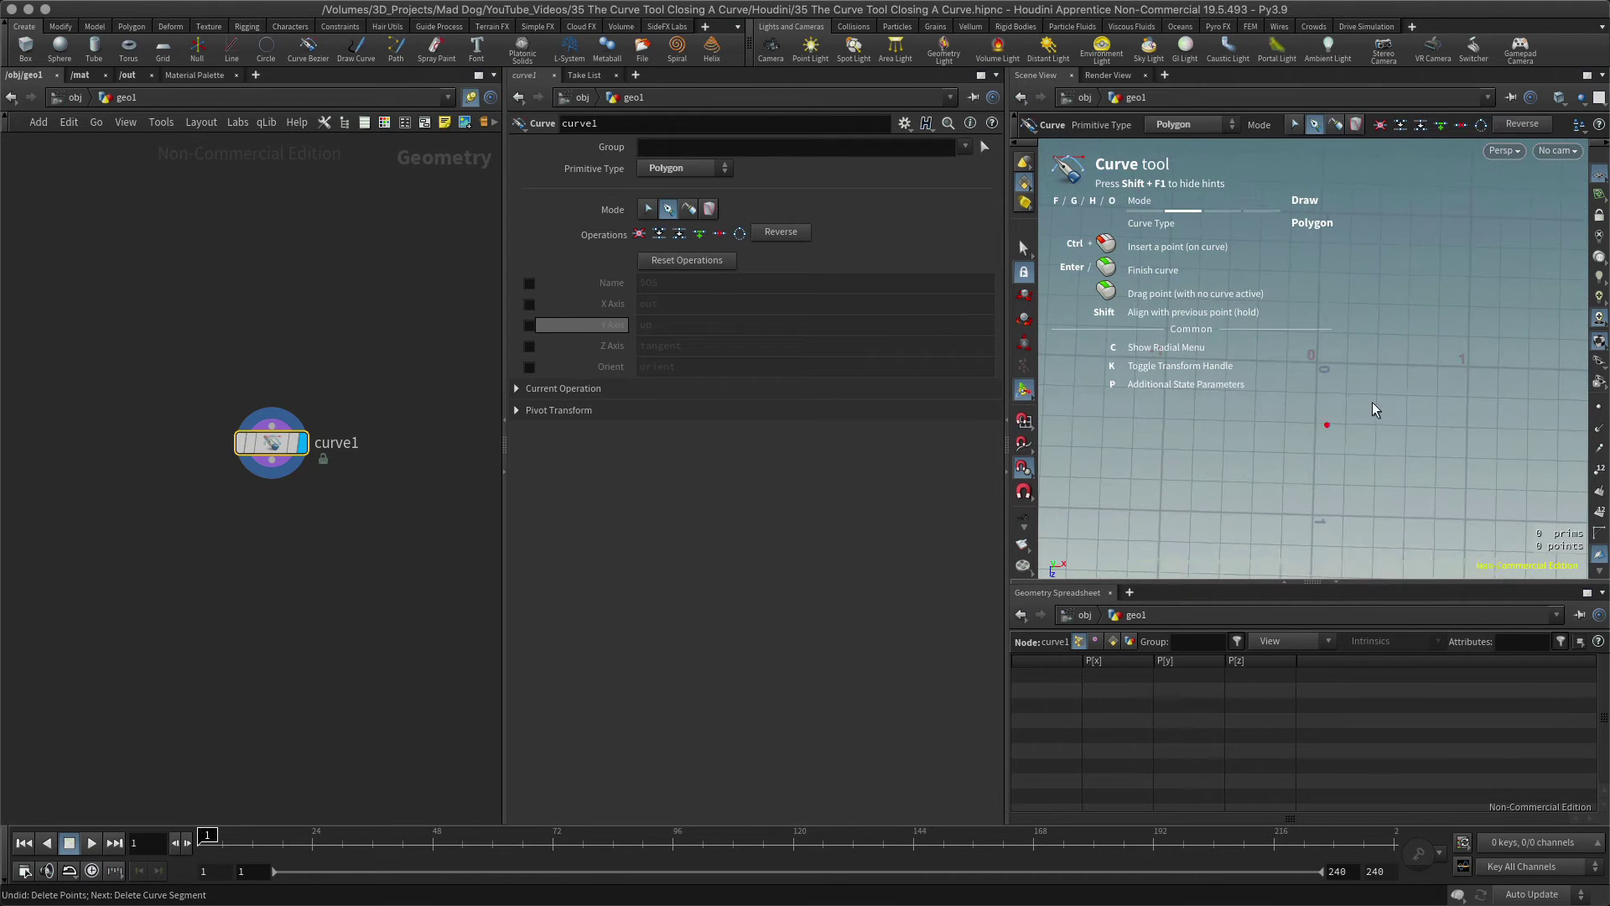
Step: Draw an open seven-point polygon curve on the ground plane, from near the origin around to about X -0.39, Z 0.18, and finish it
left_click(1318, 362)
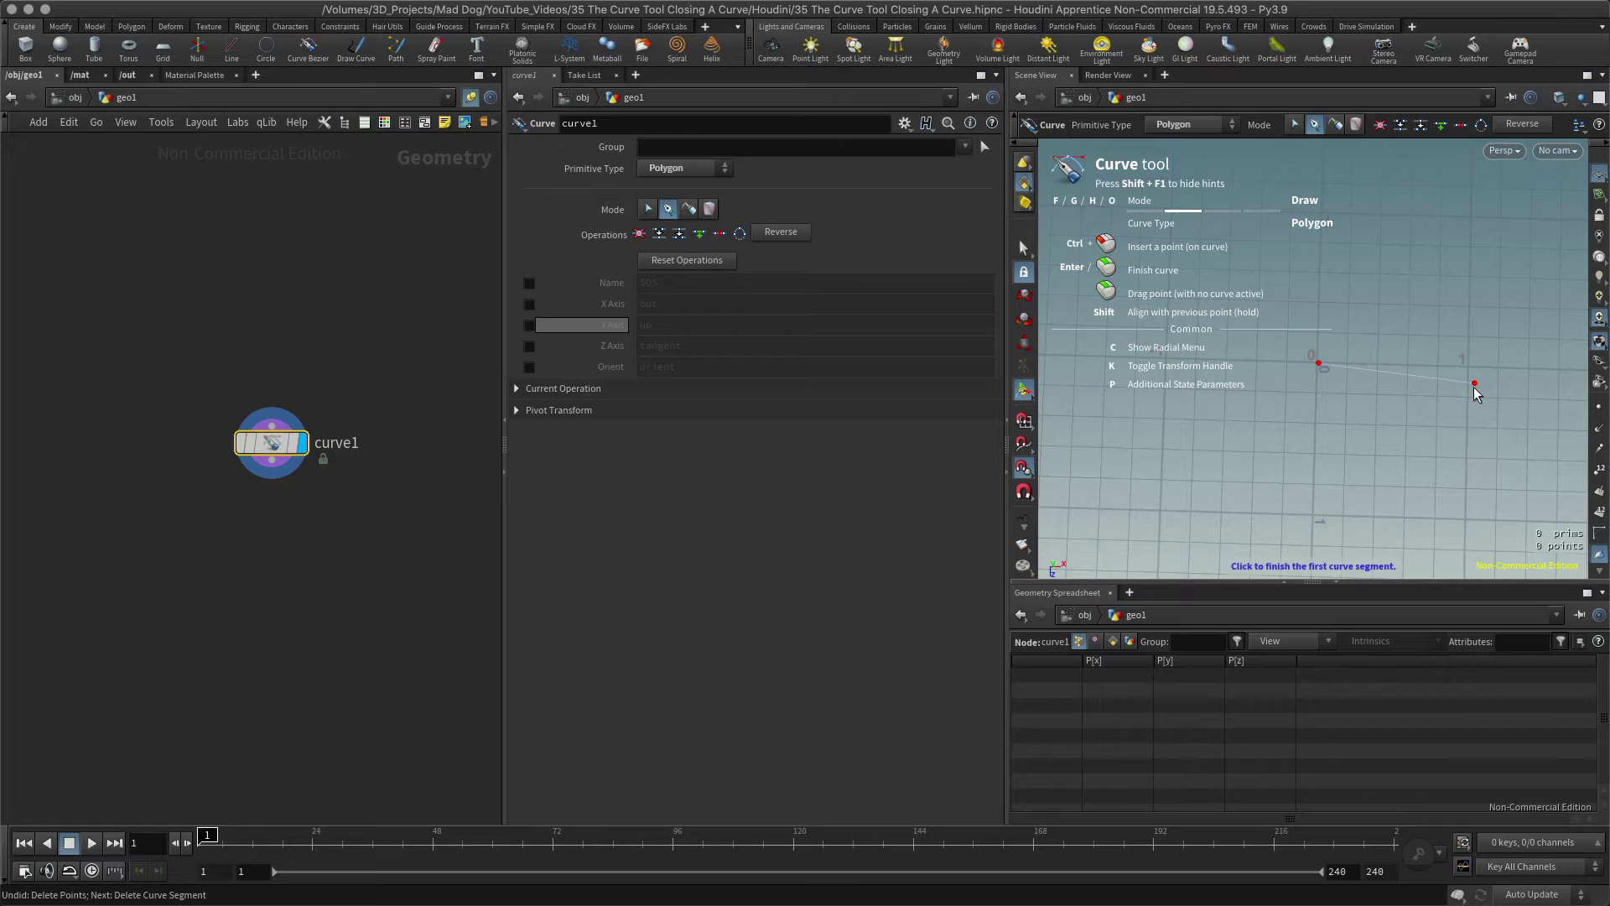
left_click(1475, 383)
left_click(1466, 514)
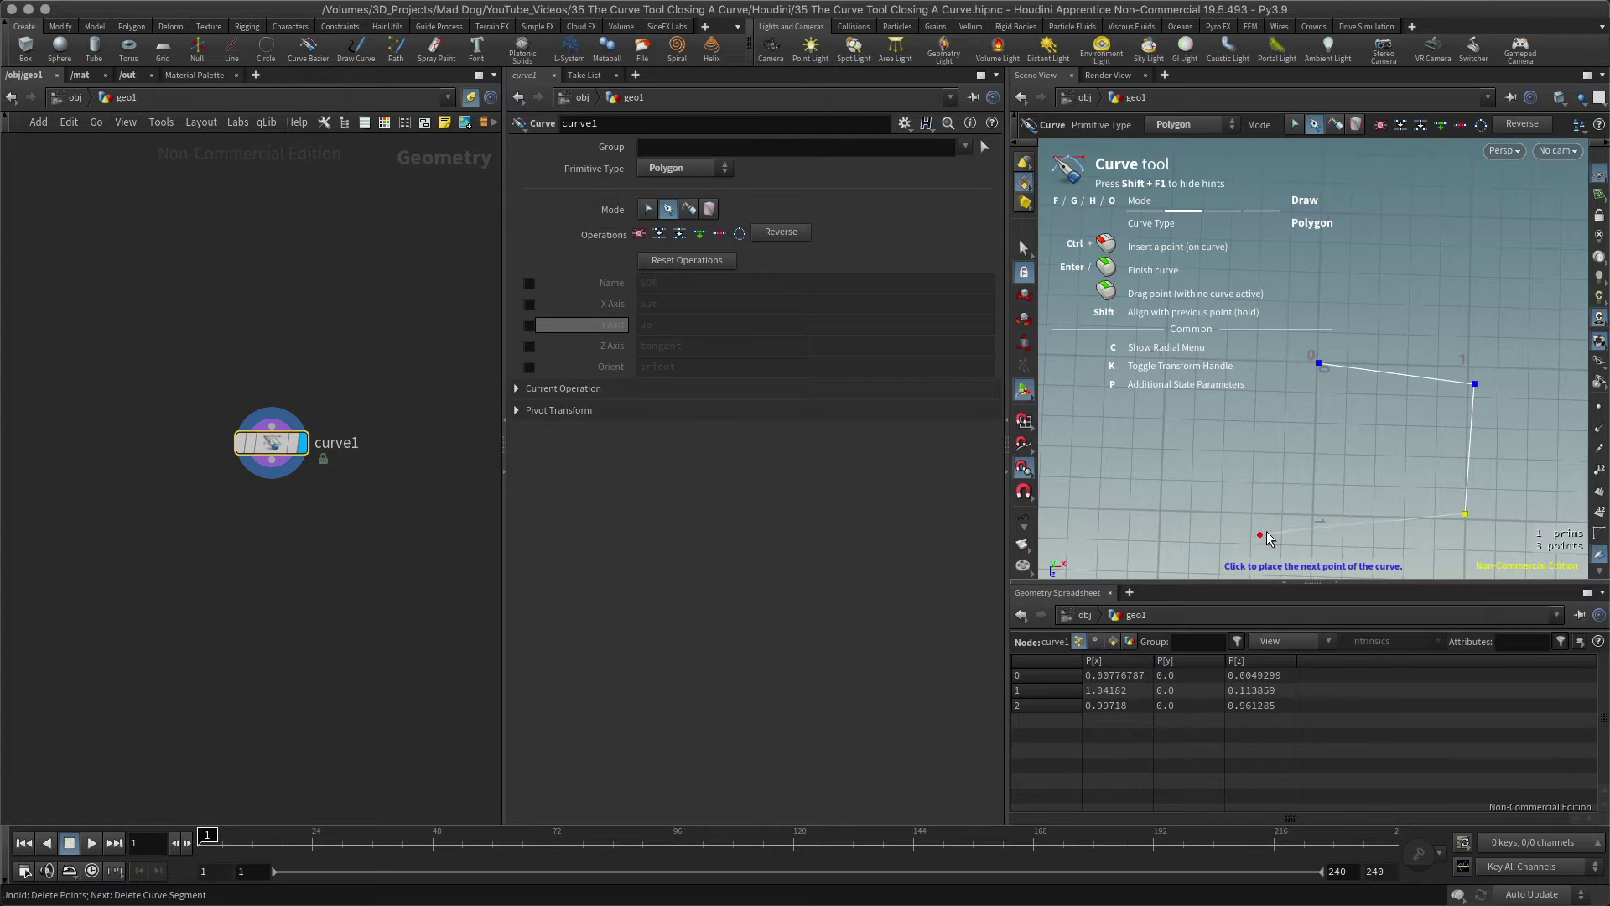
left_click(1261, 534)
left_click(1155, 538)
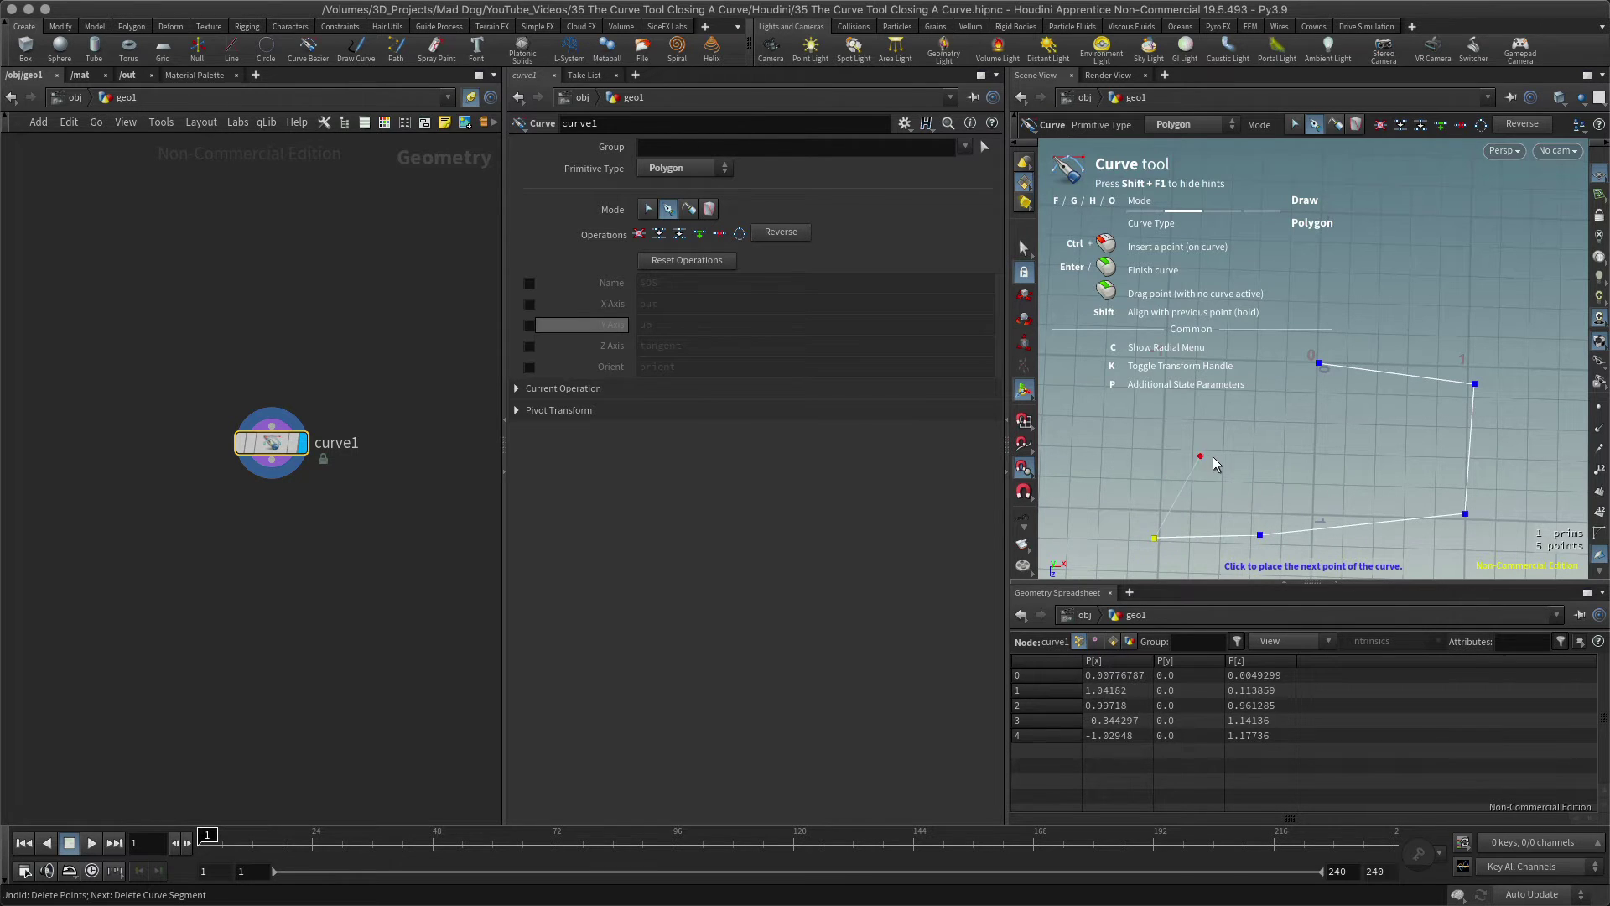
left_click(1198, 460)
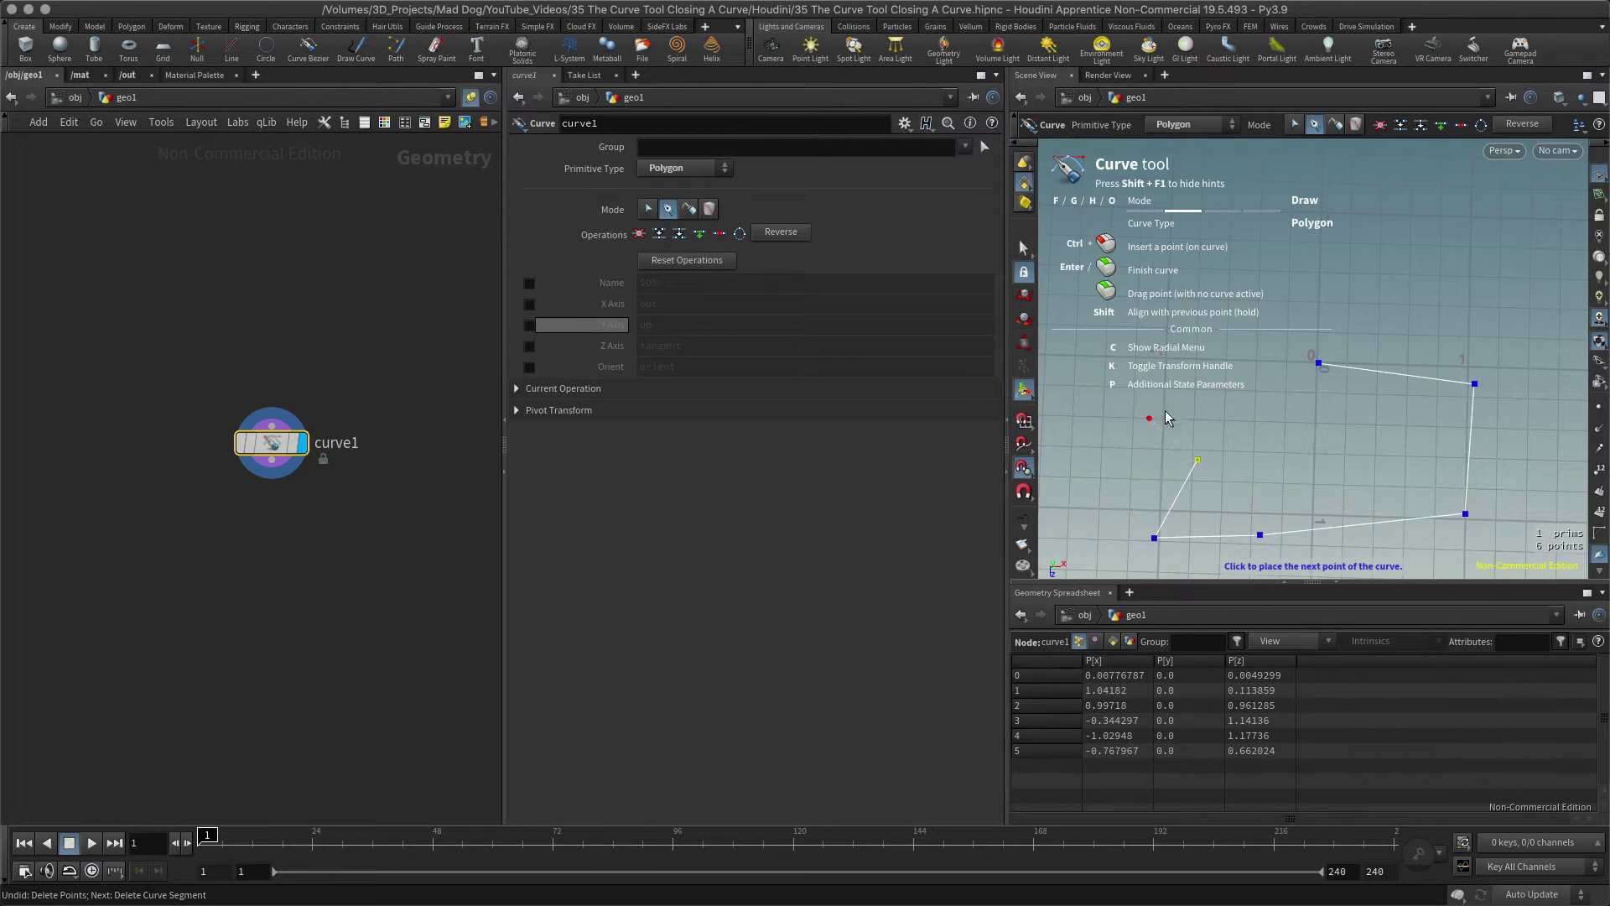
left_click(1257, 387)
key("Return")
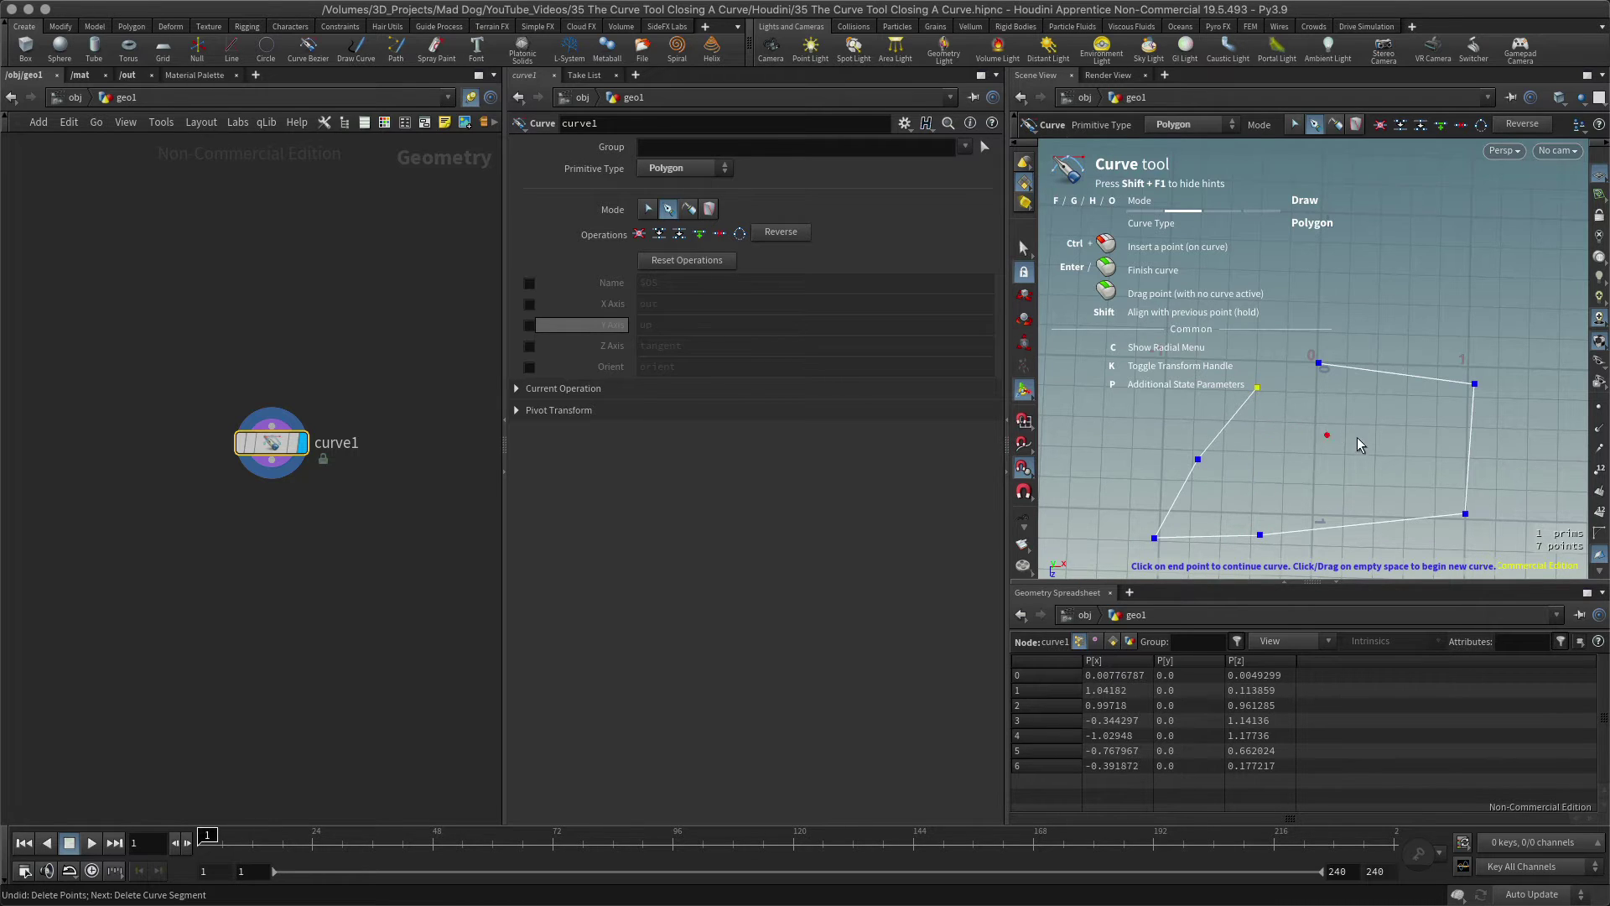
Step: Switch the curve to Edit mode and snap its last point onto the first point
key("Escape")
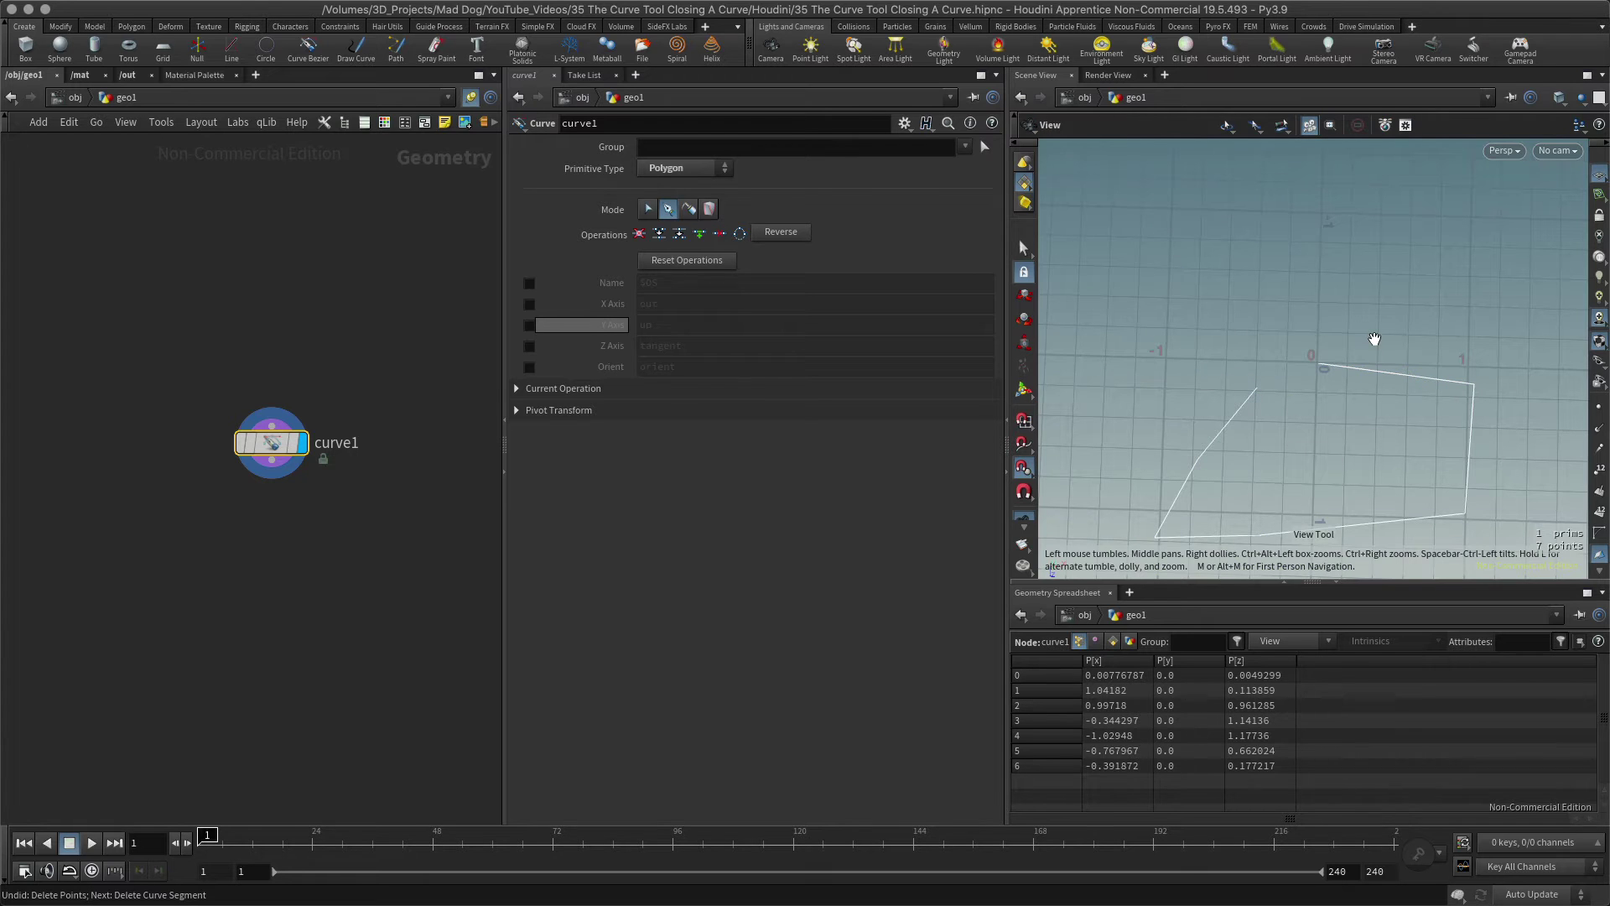
middle_click_drag(1366, 447, 1342, 338)
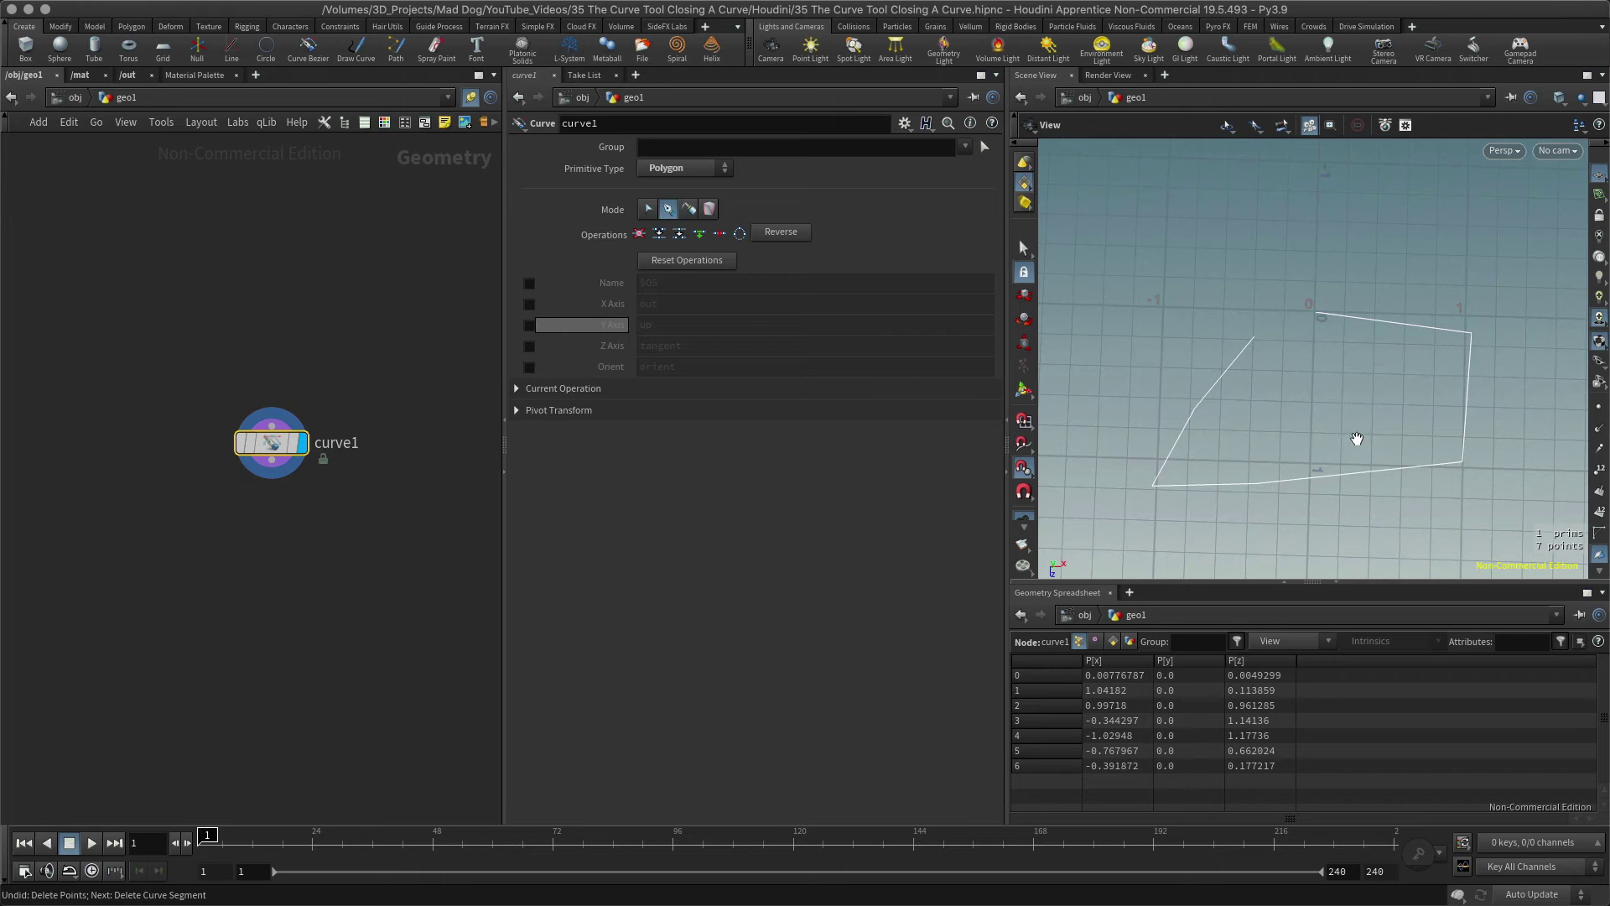
left_click_drag(1330, 448, 1396, 348)
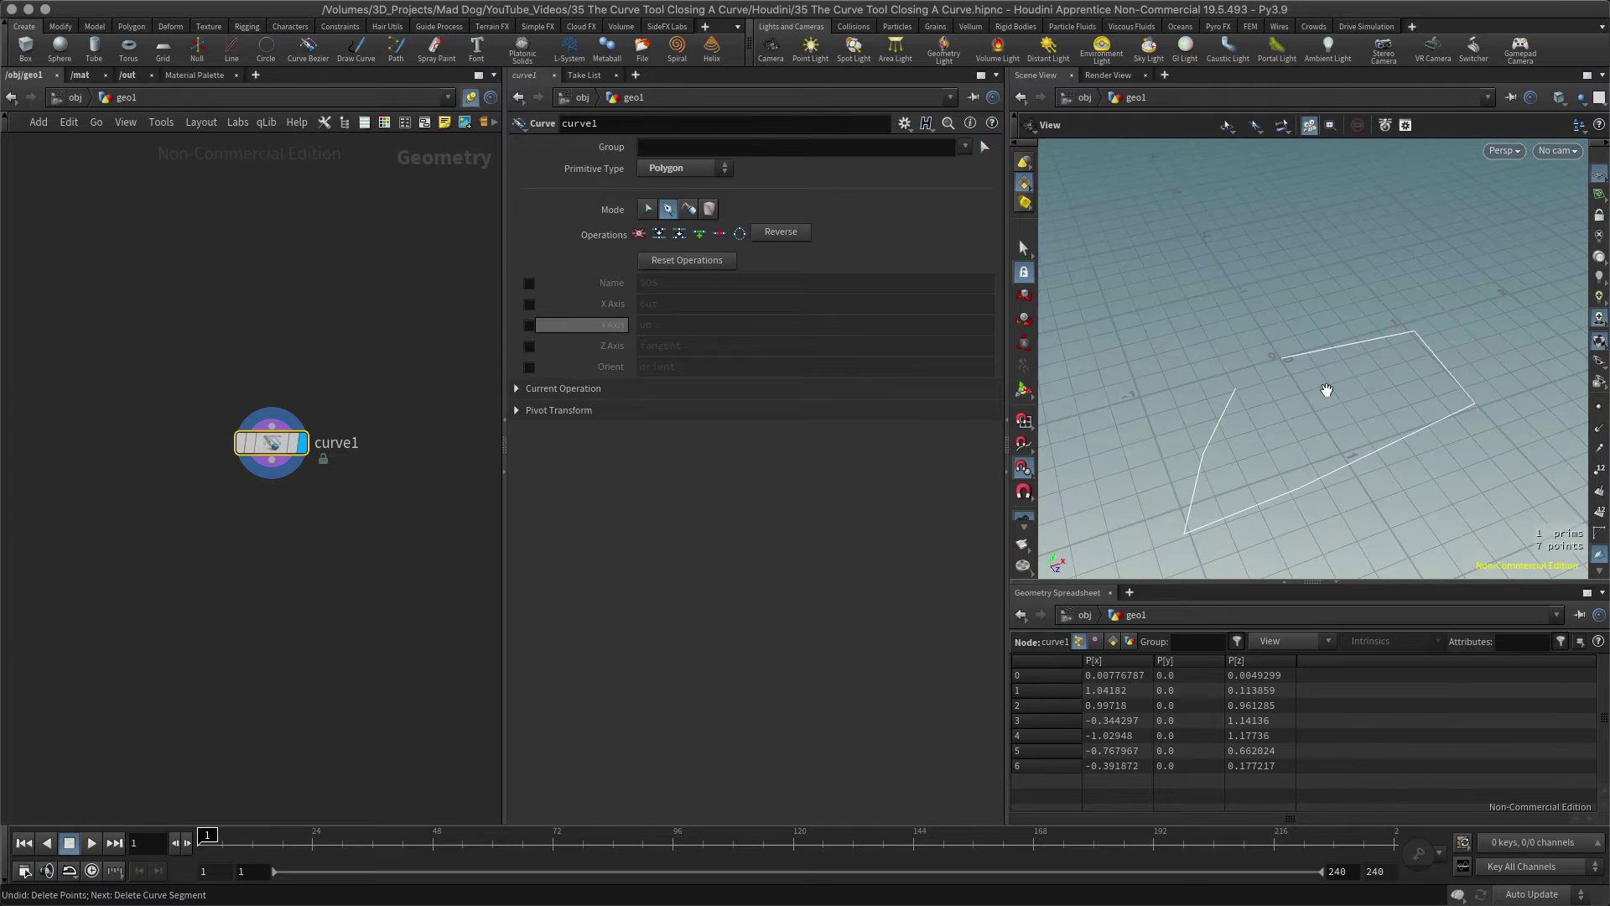
left_click_drag(1366, 345, 1421, 349)
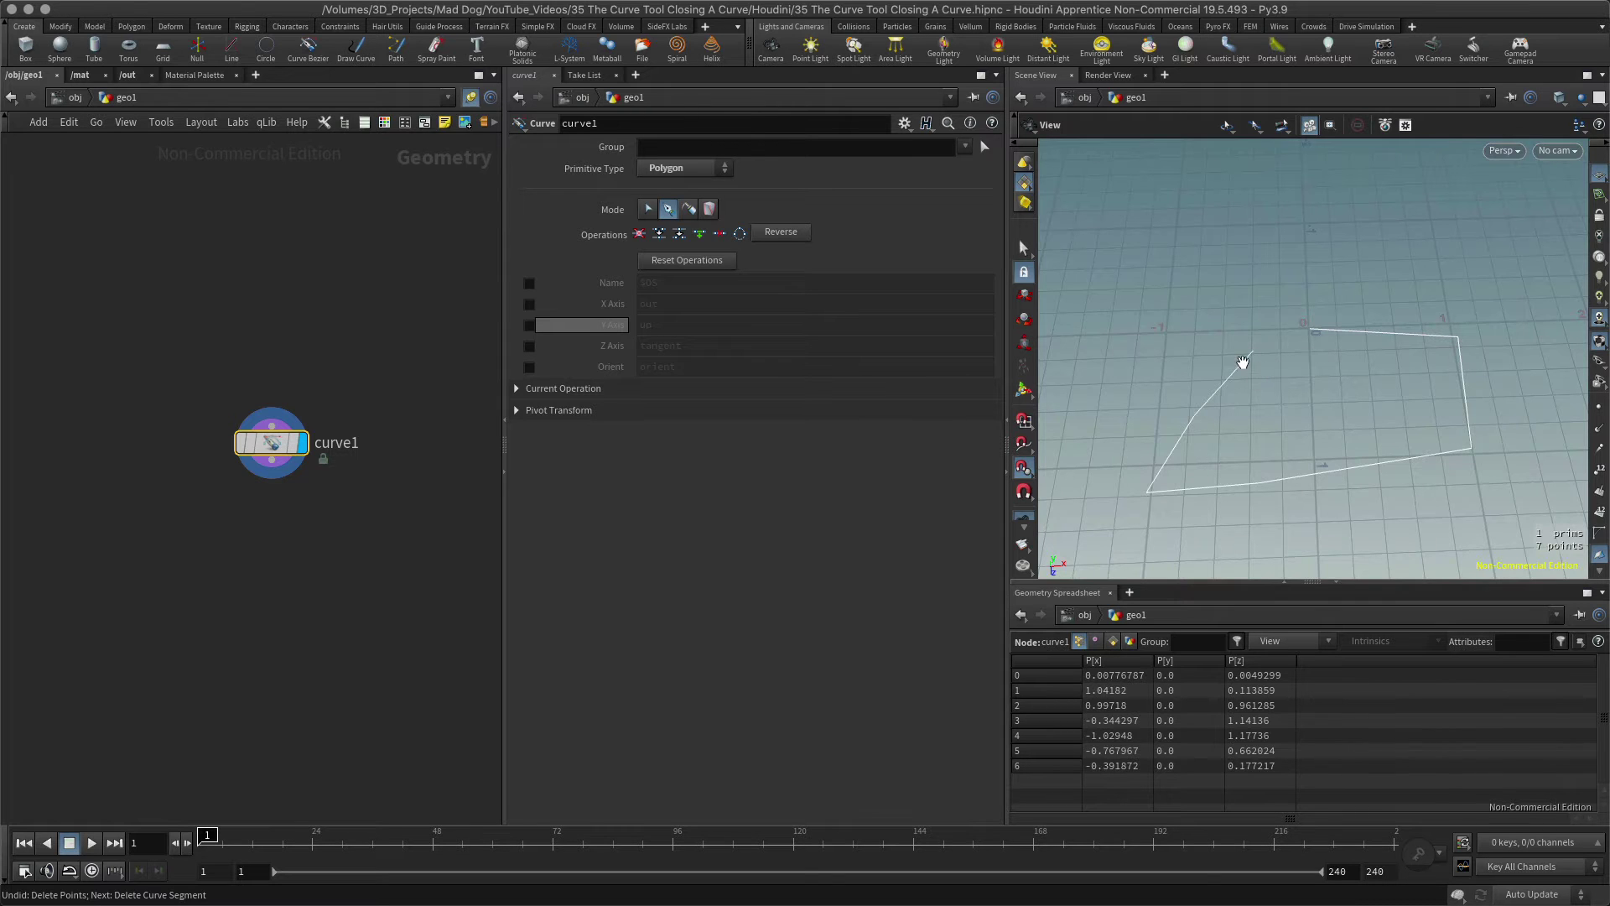
left_click_drag(1244, 359, 1237, 391)
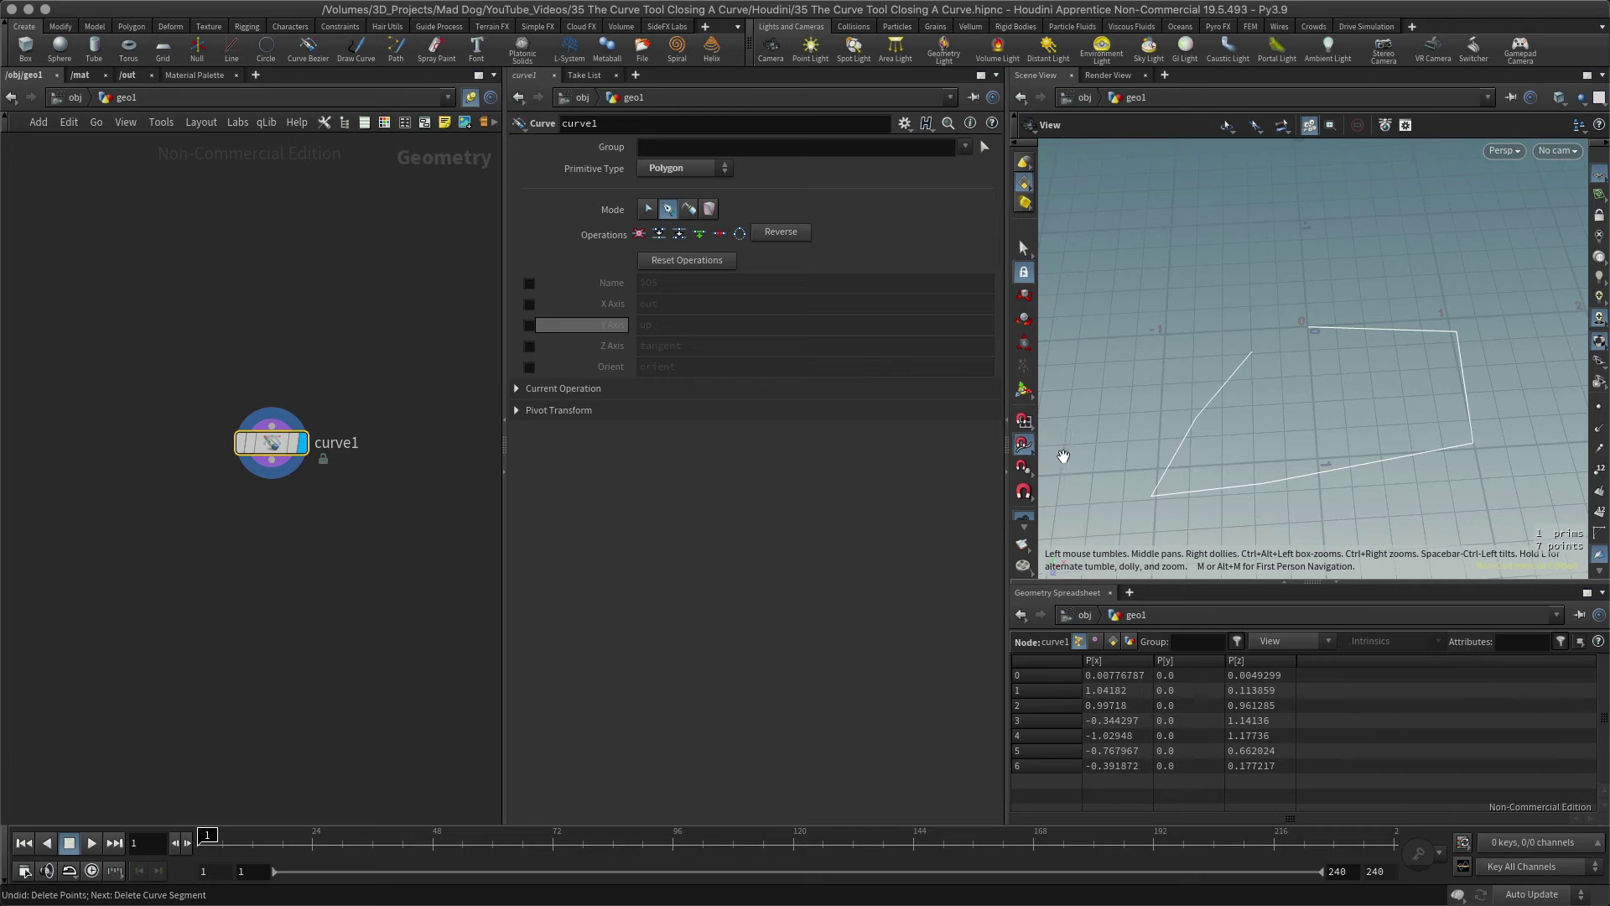
left_click(1022, 469)
key("Return")
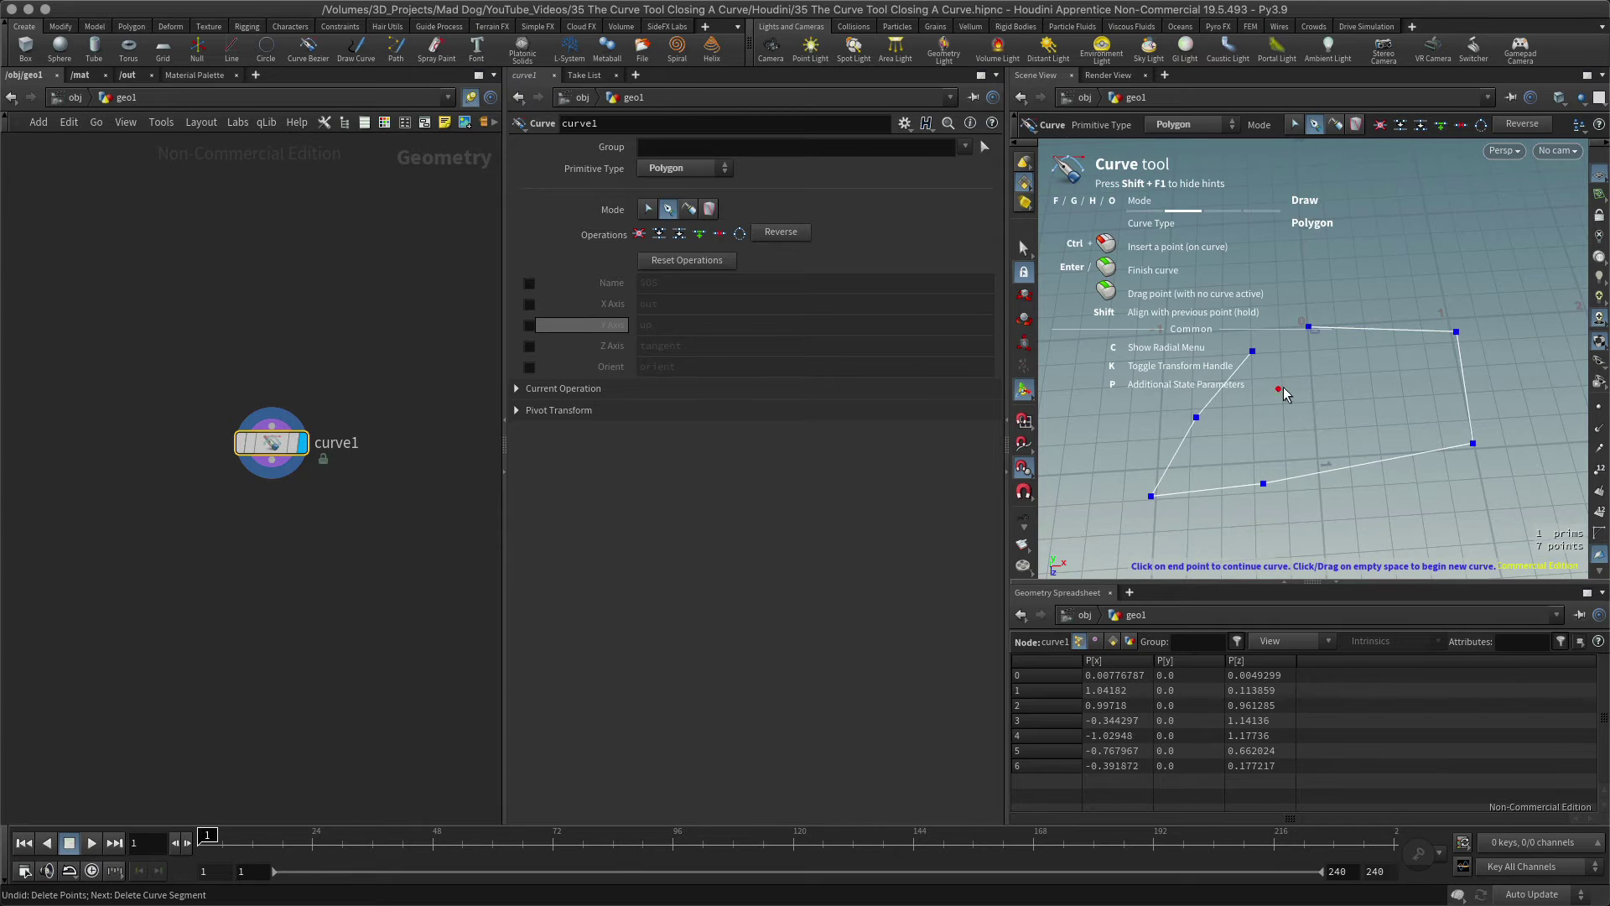
left_click(1253, 351)
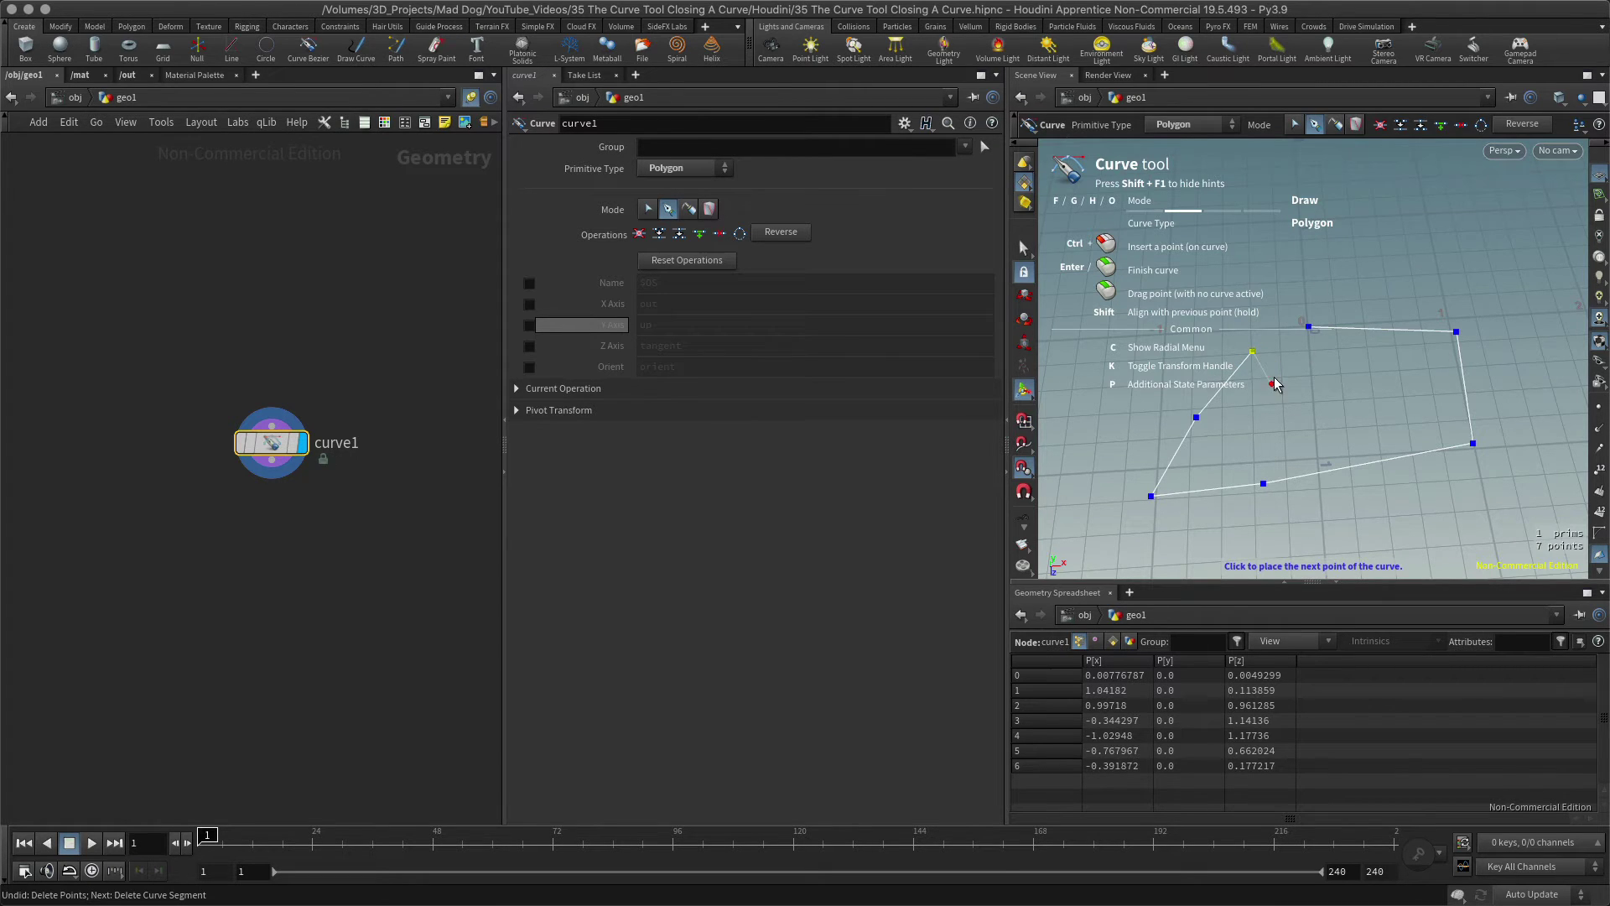
key("Return")
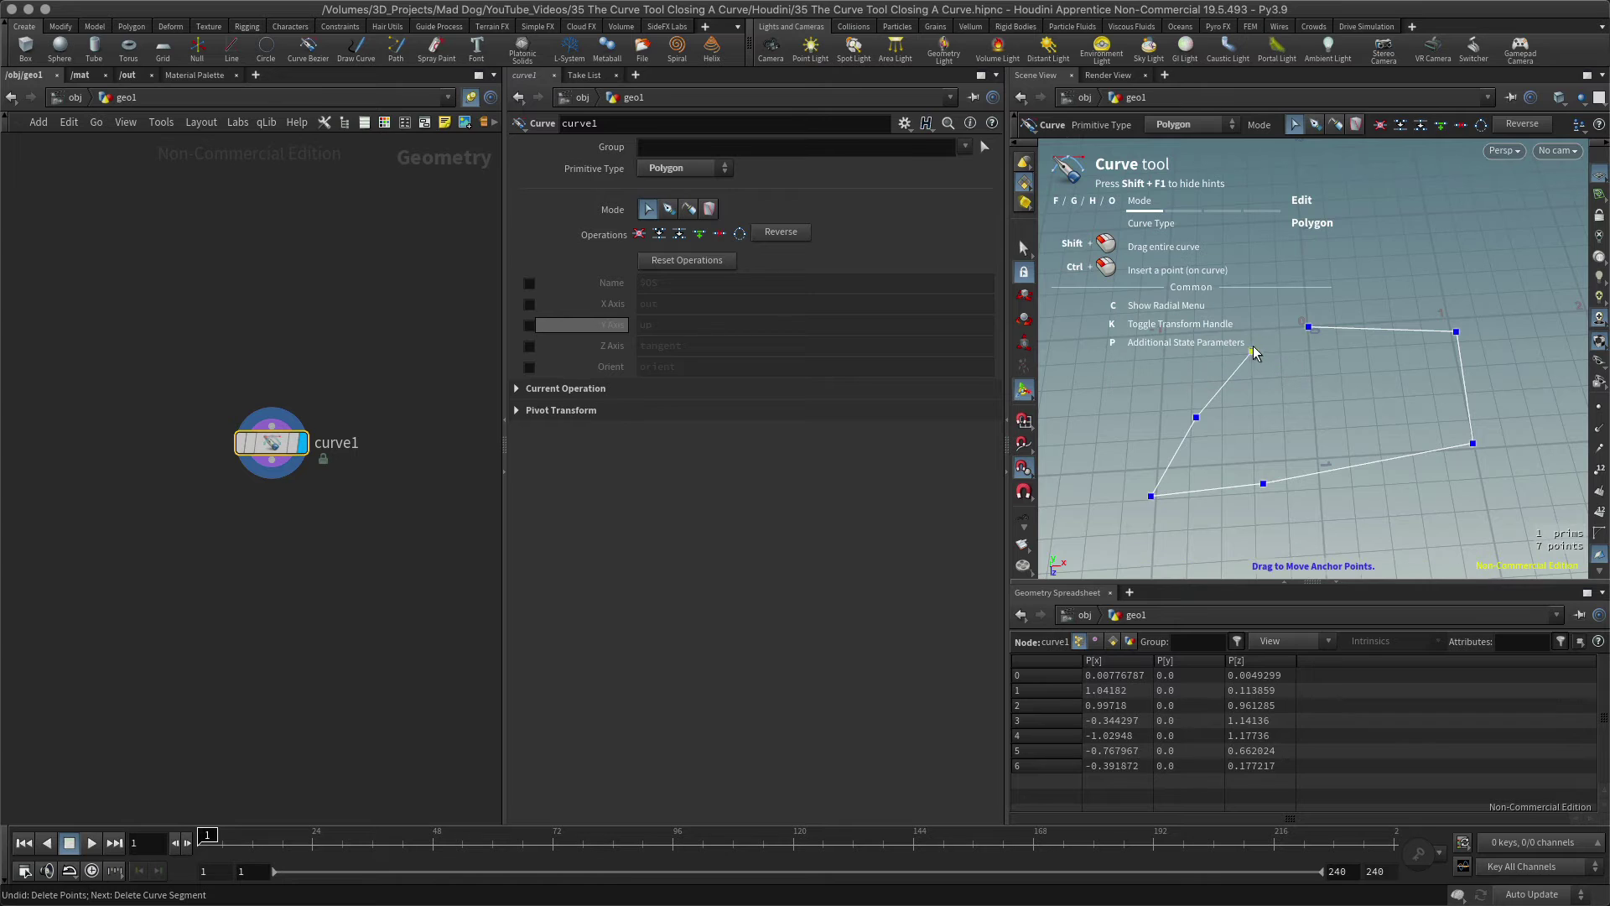
left_click_drag(1262, 354, 1311, 330)
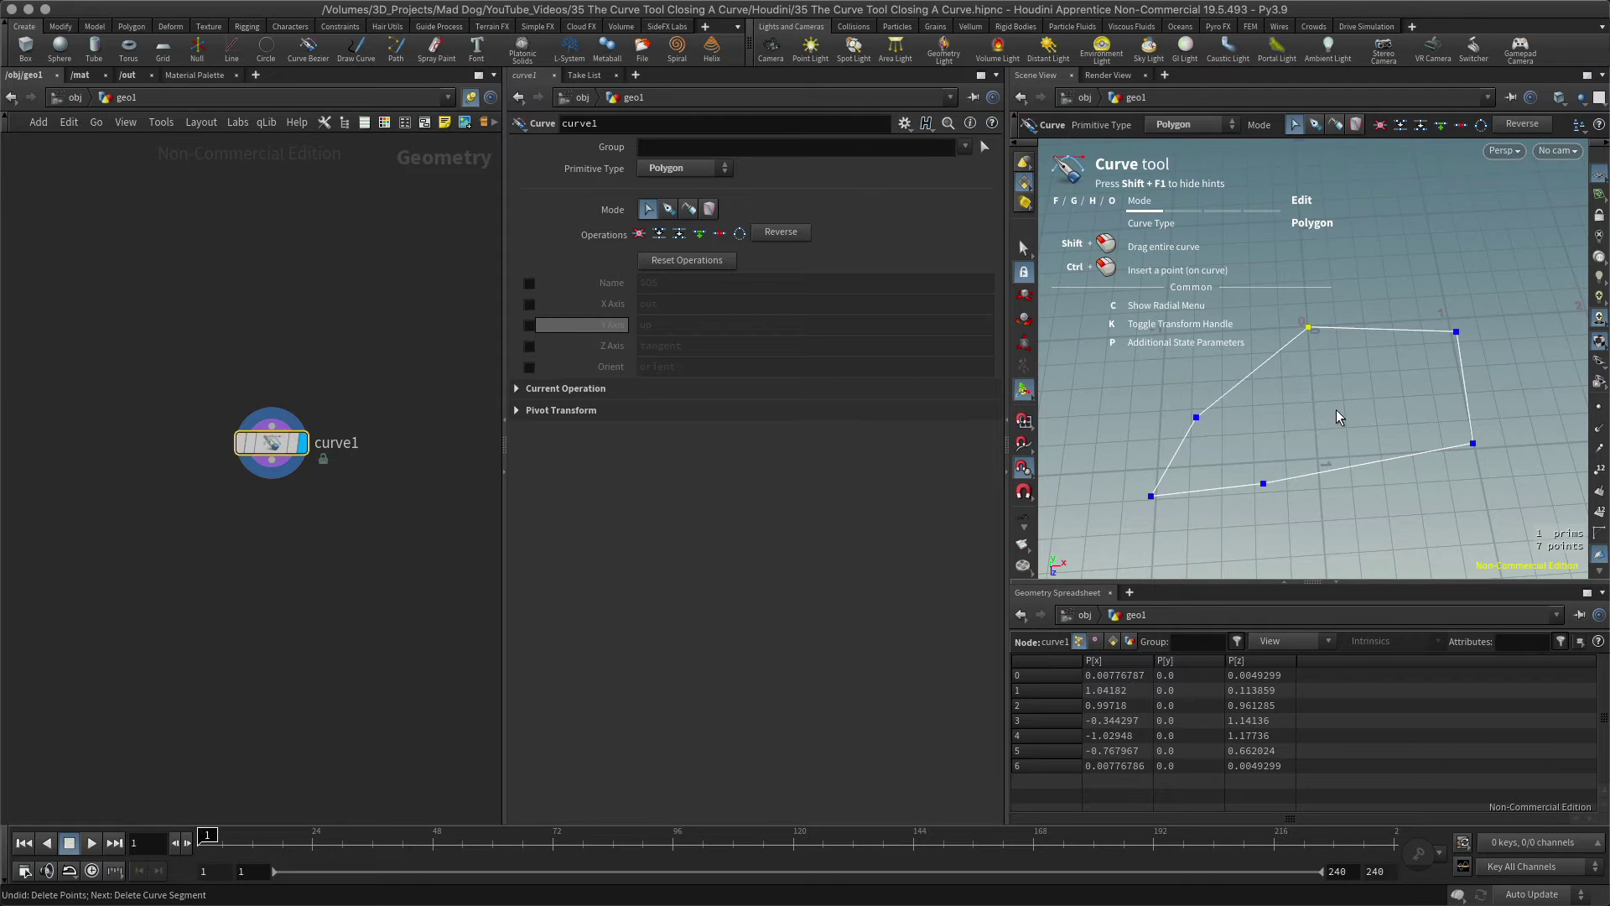
Step: Select the curve's overlapping end point and apply the Close operation from the Curve Sop radial menu
key("Escape")
left_click_drag(1432, 391, 1316, 390)
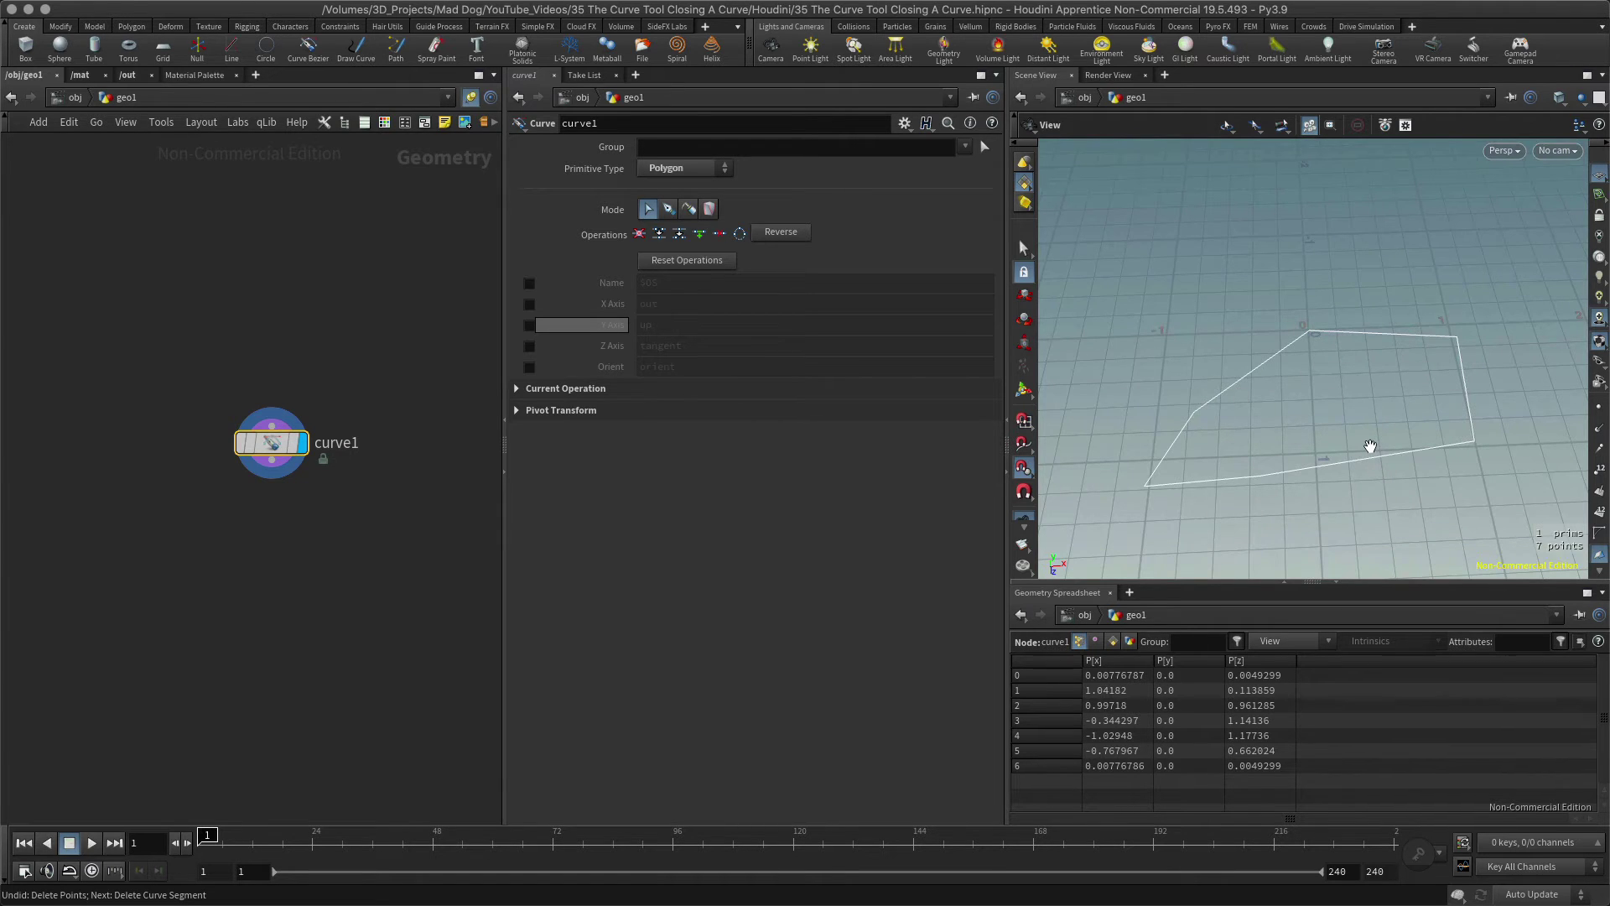
key("Return")
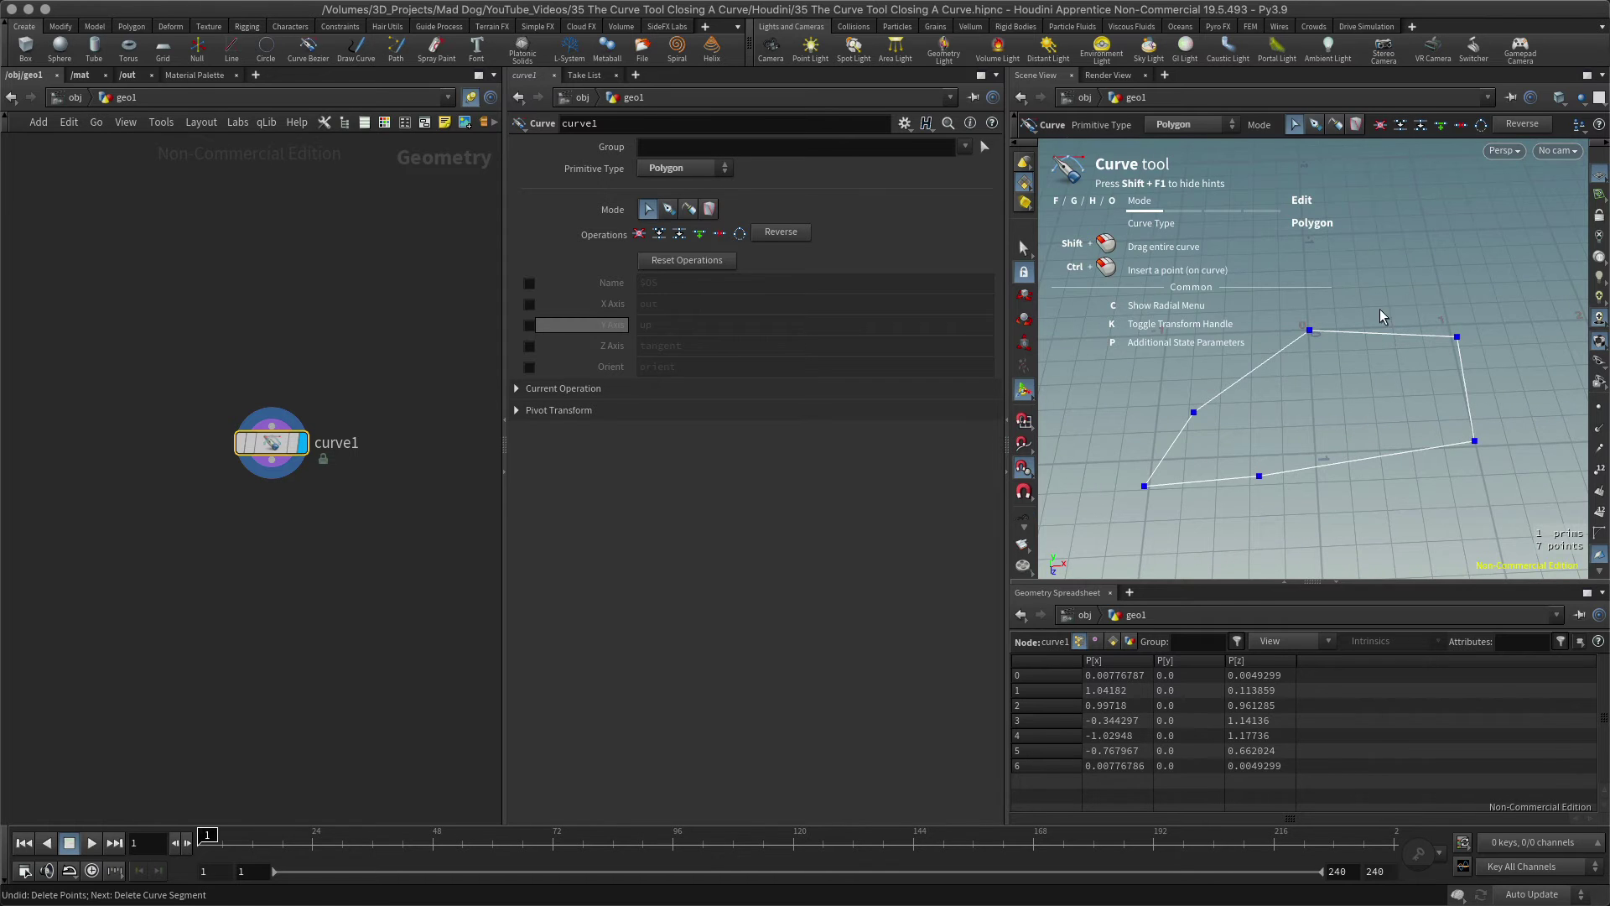
mouse_move(1309, 331)
left_mouse_down()
mouse_move(1231, 376)
mouse_move(1333, 357)
mouse_move(1287, 344)
mouse_move(1279, 391)
mouse_move(1314, 372)
mouse_move(1307, 334)
left_mouse_up()
mouse_move(482, 5)
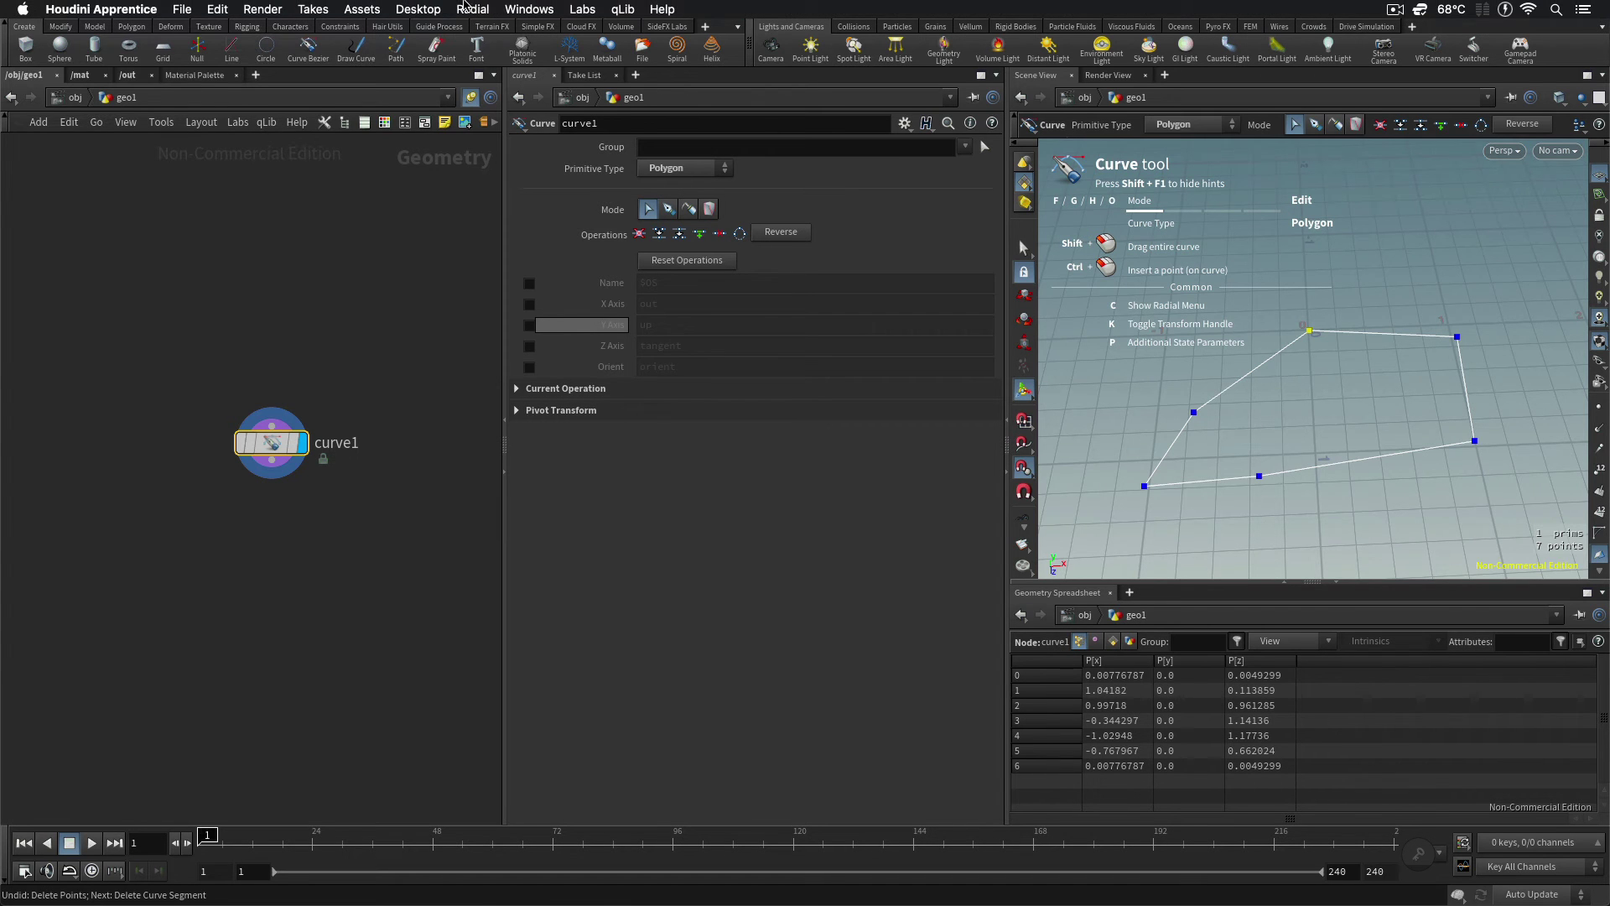
left_click(472, 10)
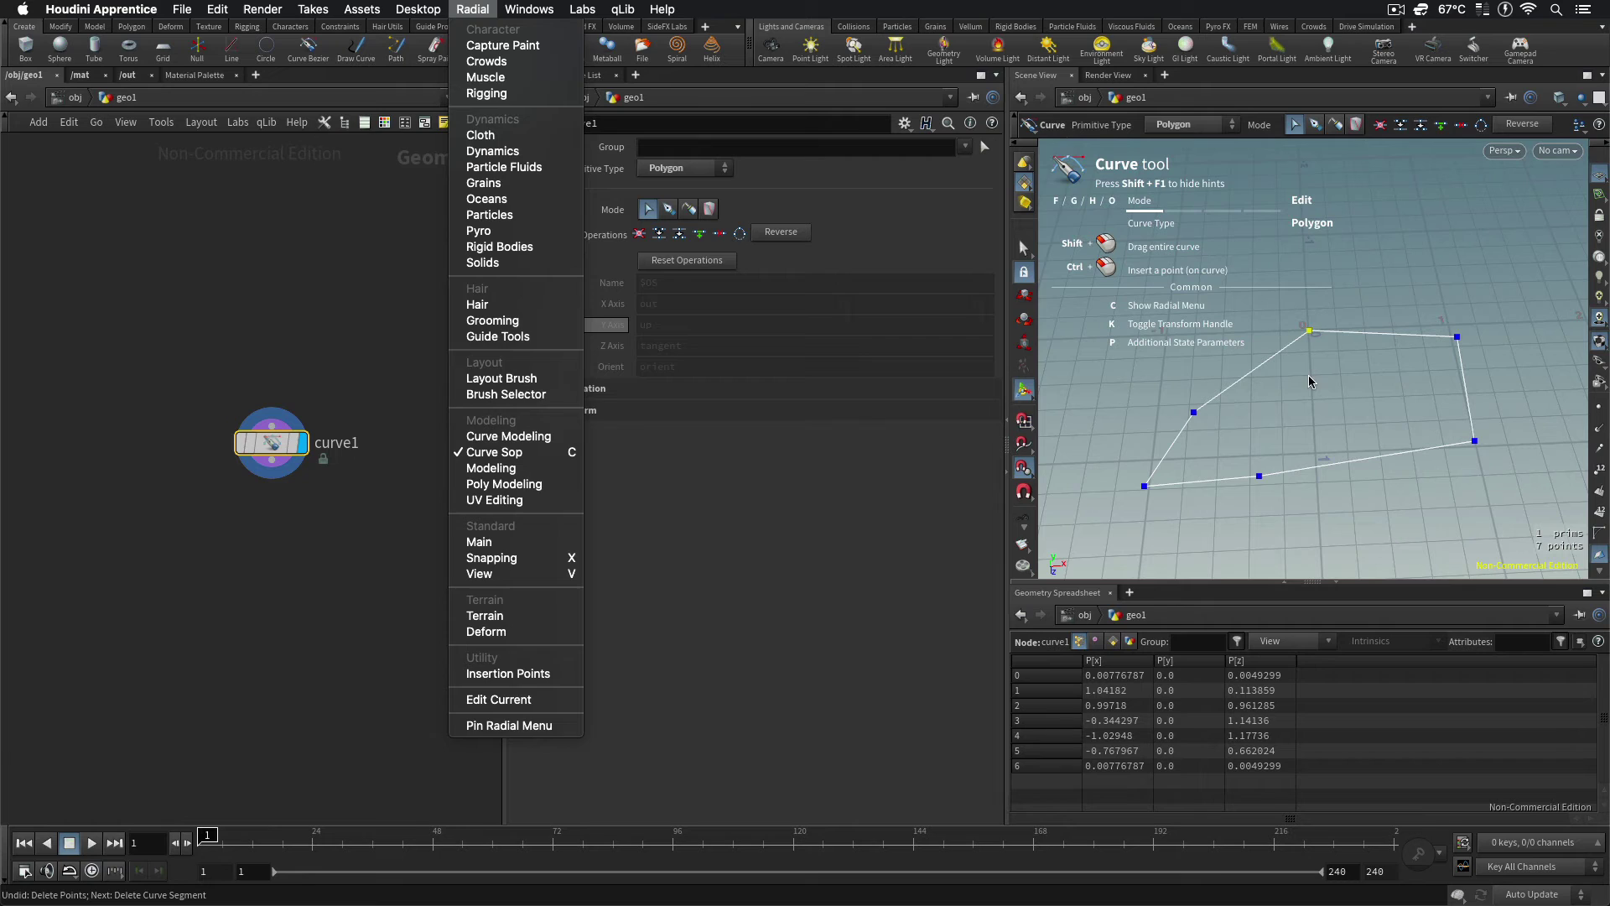
left_click(1335, 411)
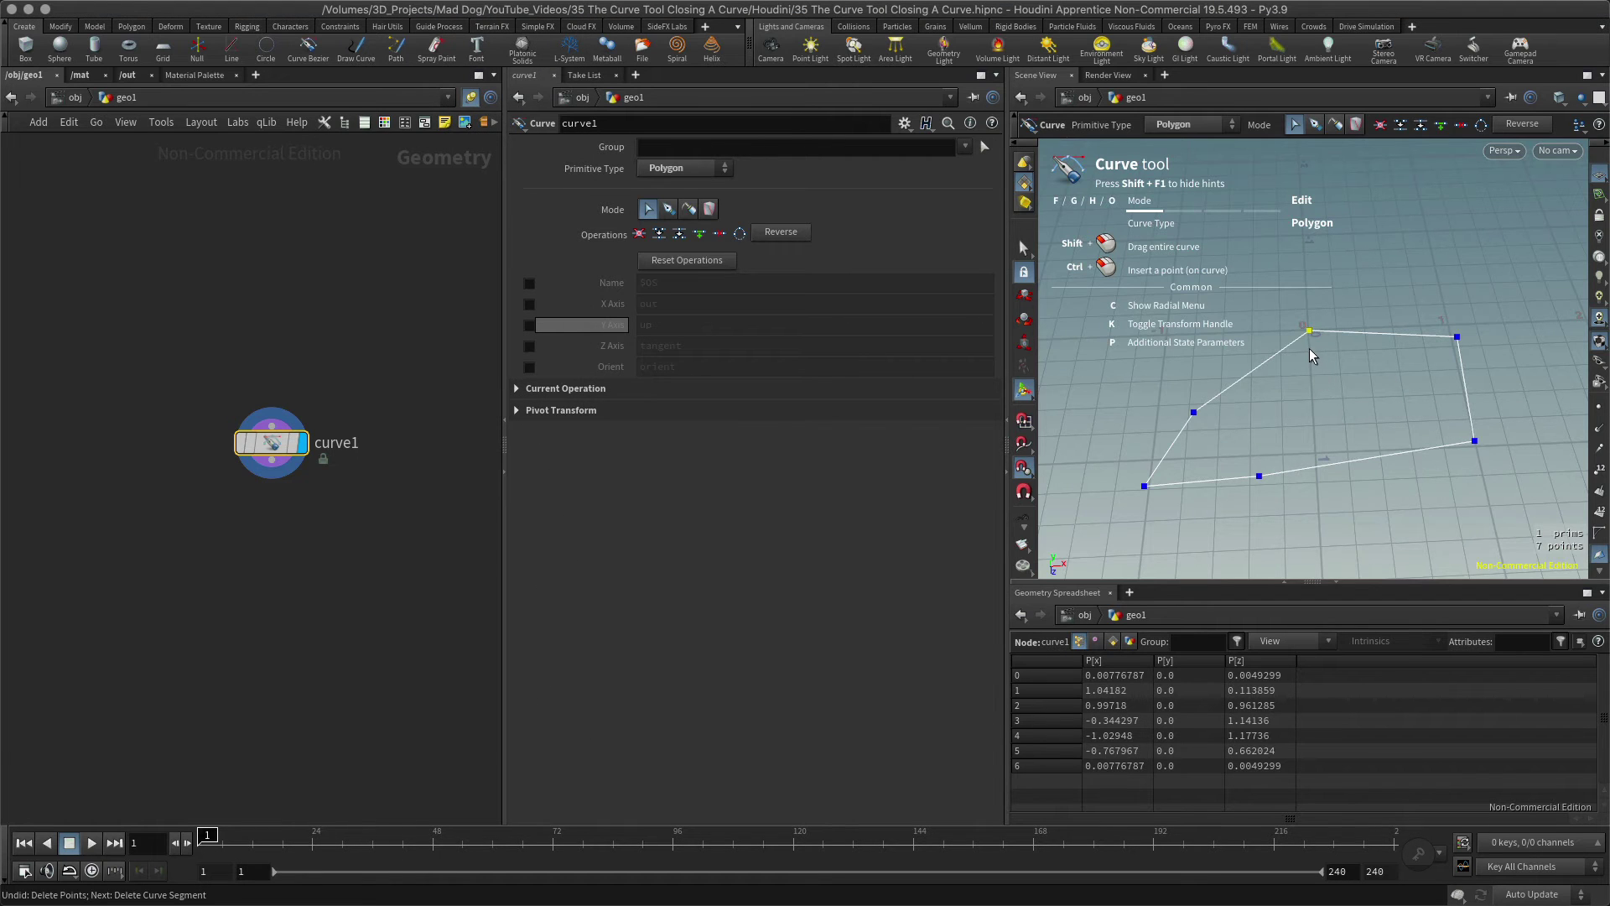
key("c")
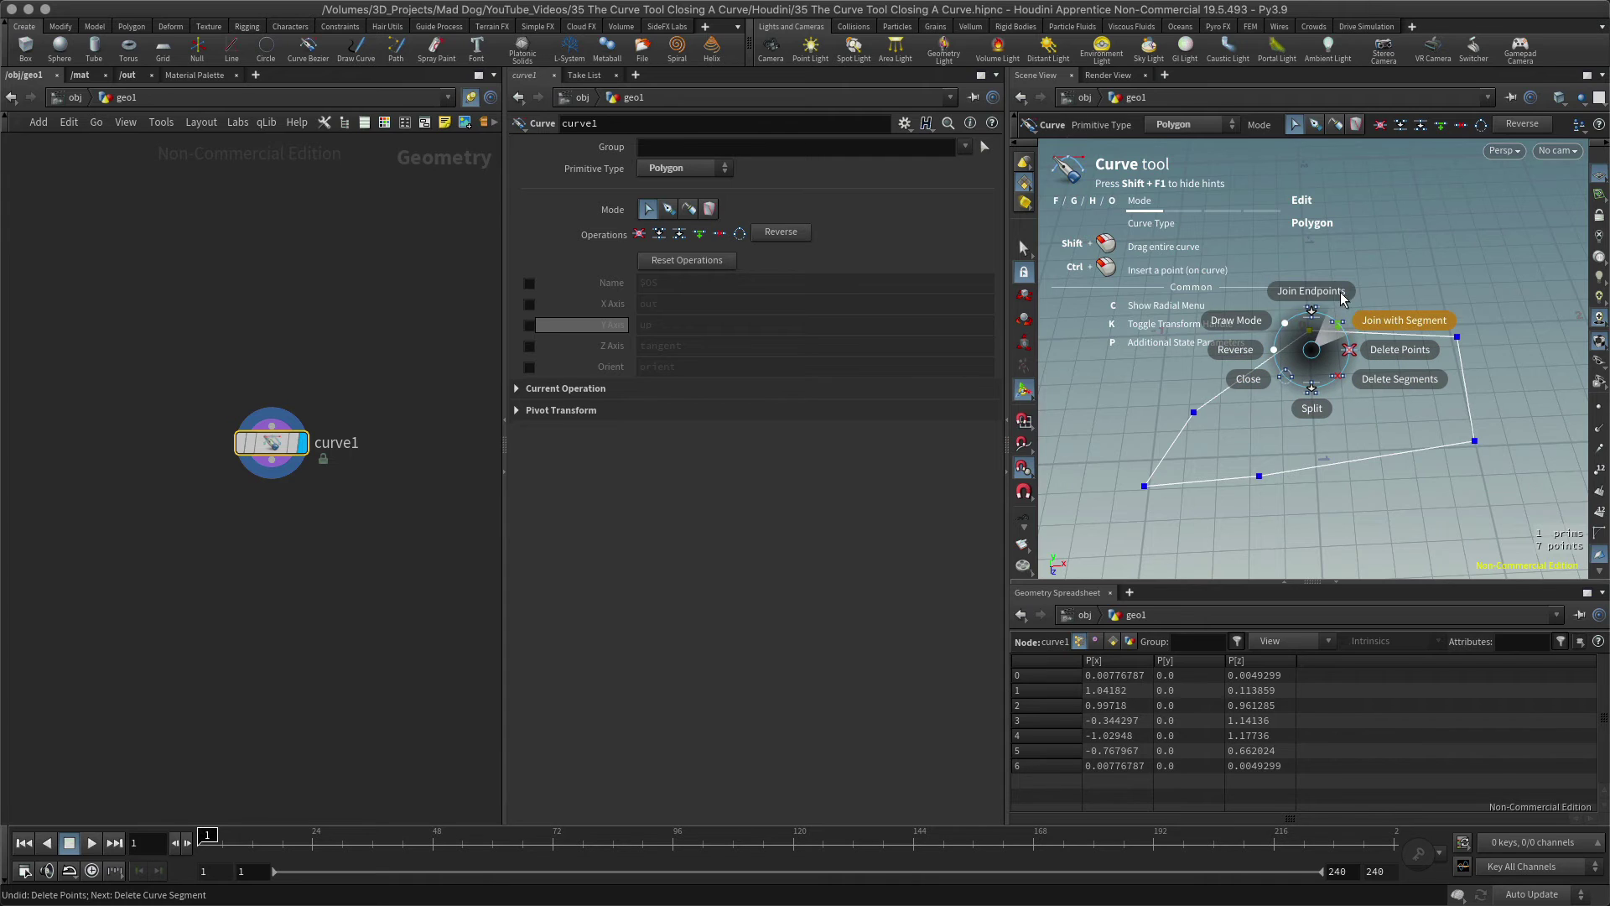
left_click(1249, 382)
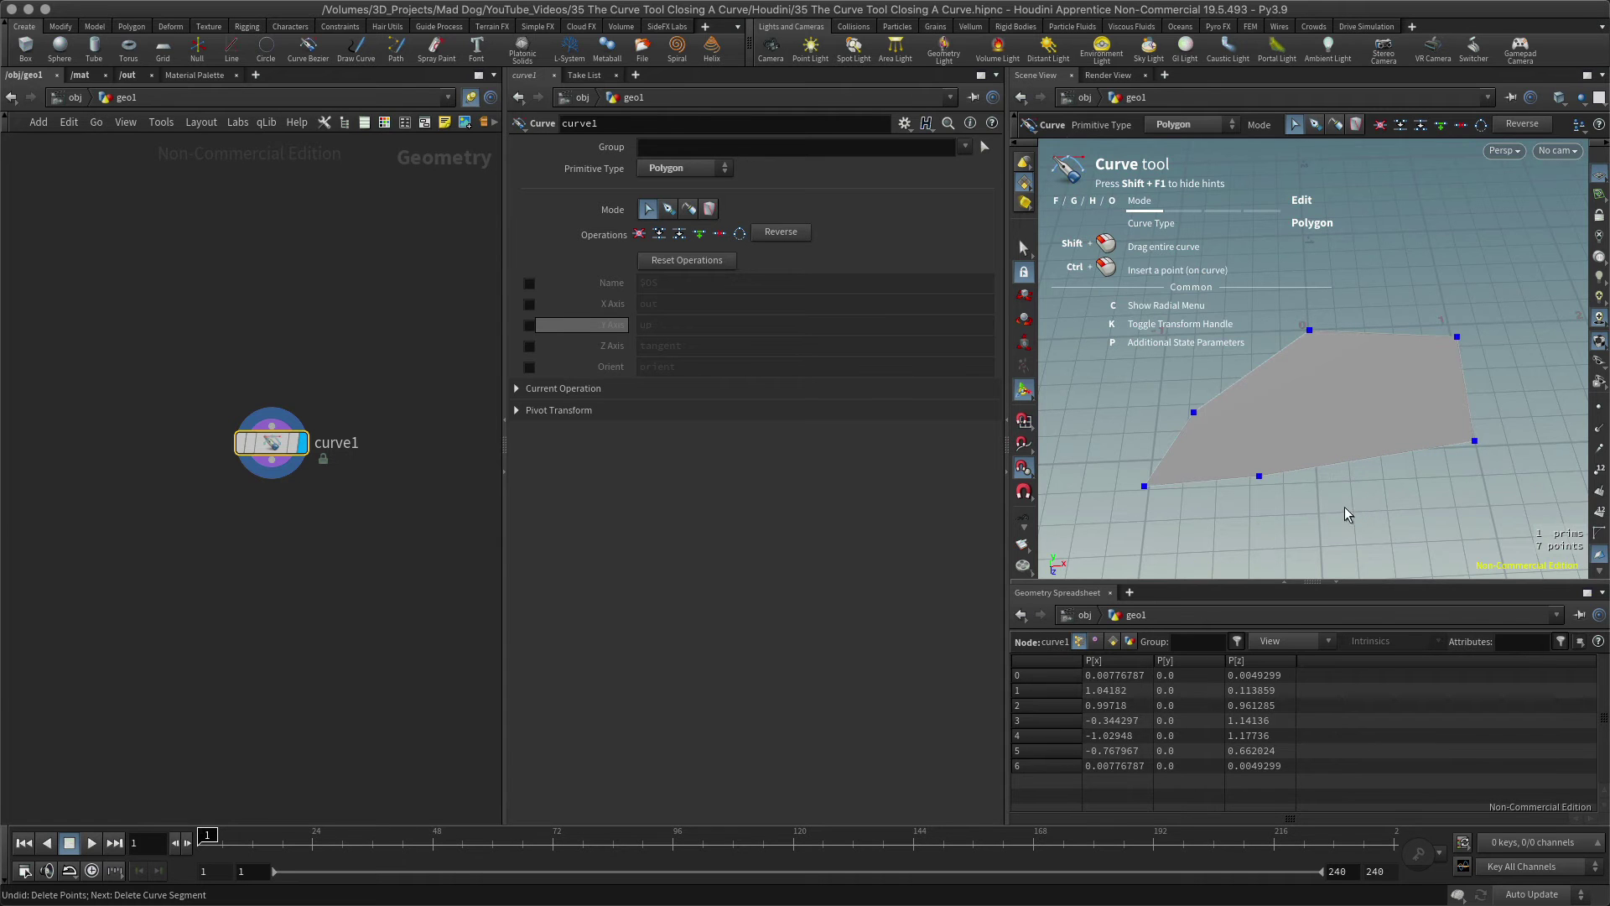
Step: Move the curve's last point off the coincident first point to about X -0.57, Z 0.23
key("space")
left_click_drag(1346, 506, 1304, 513)
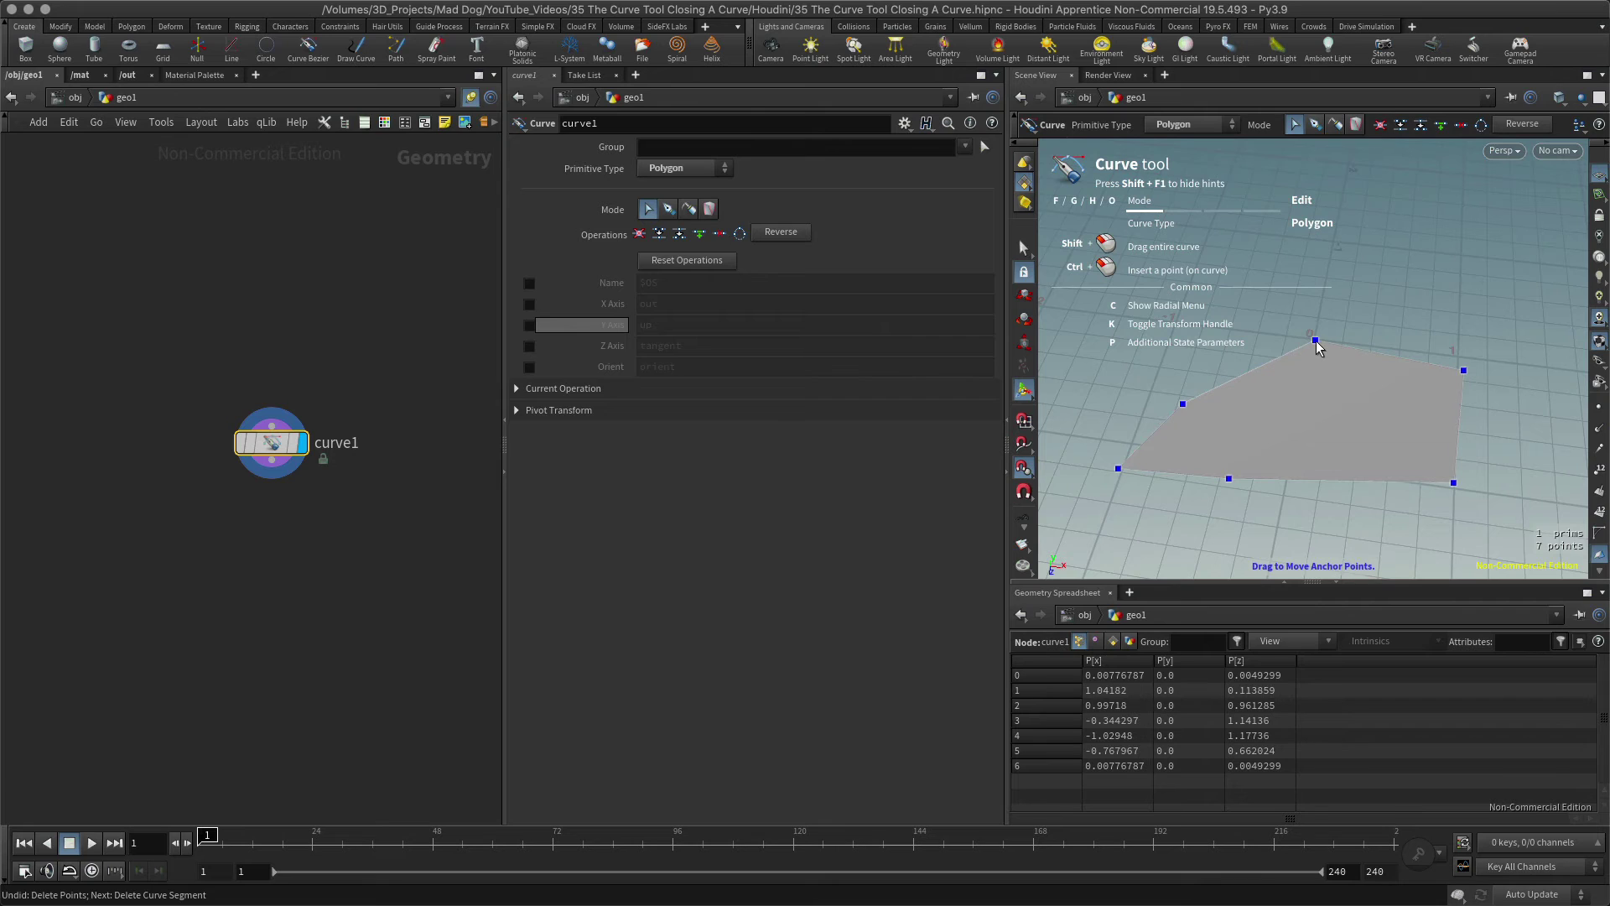
key("c")
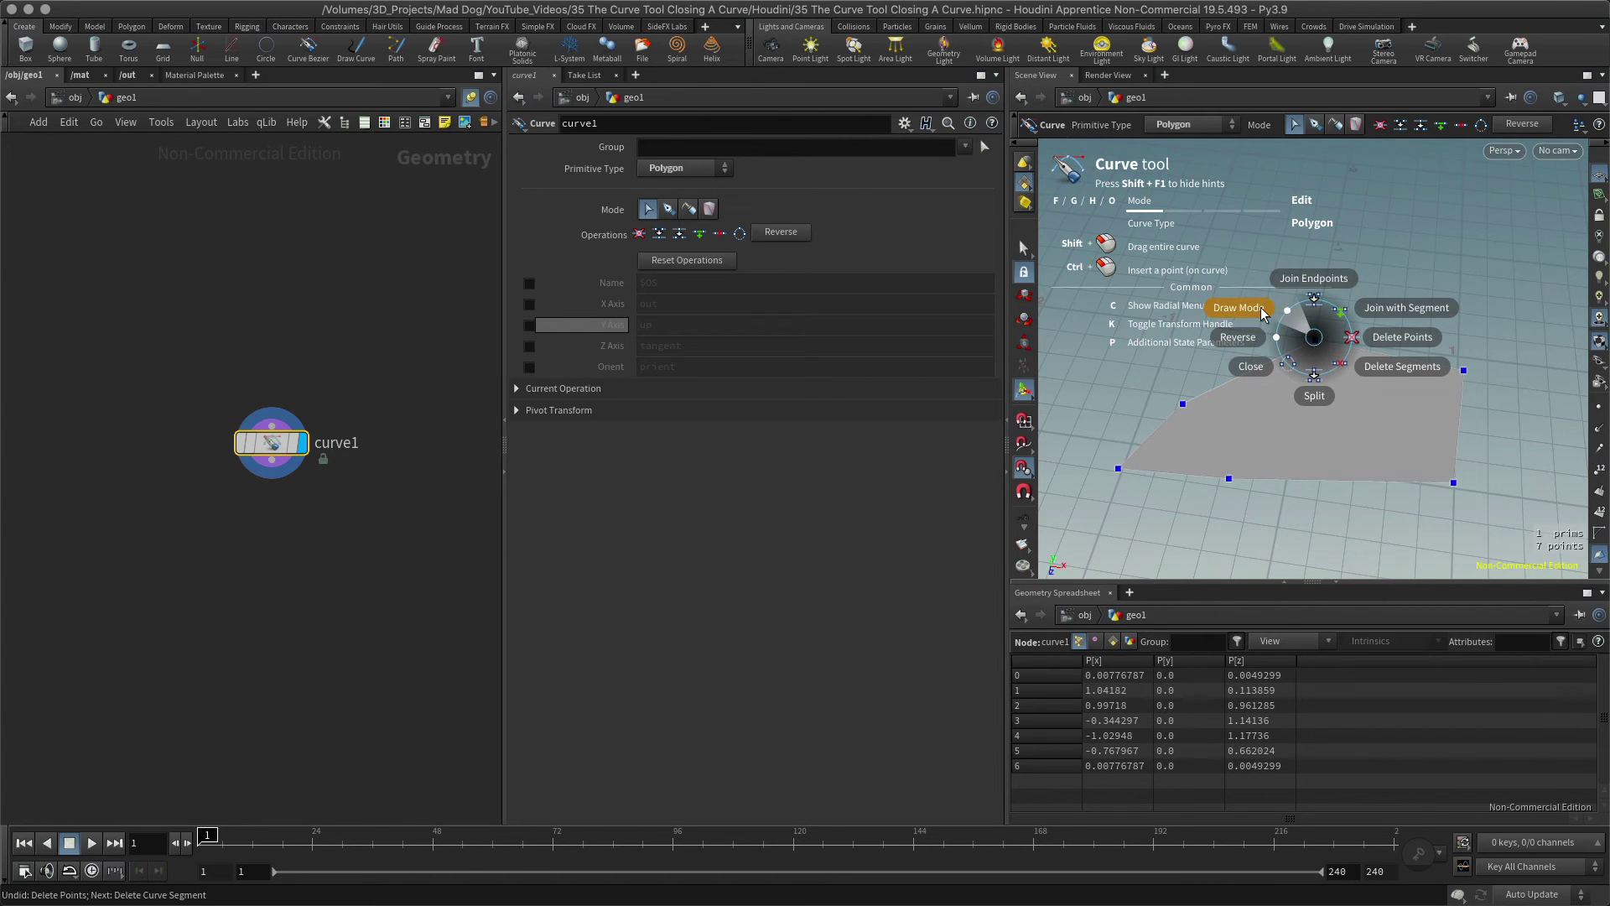
left_click(1215, 400)
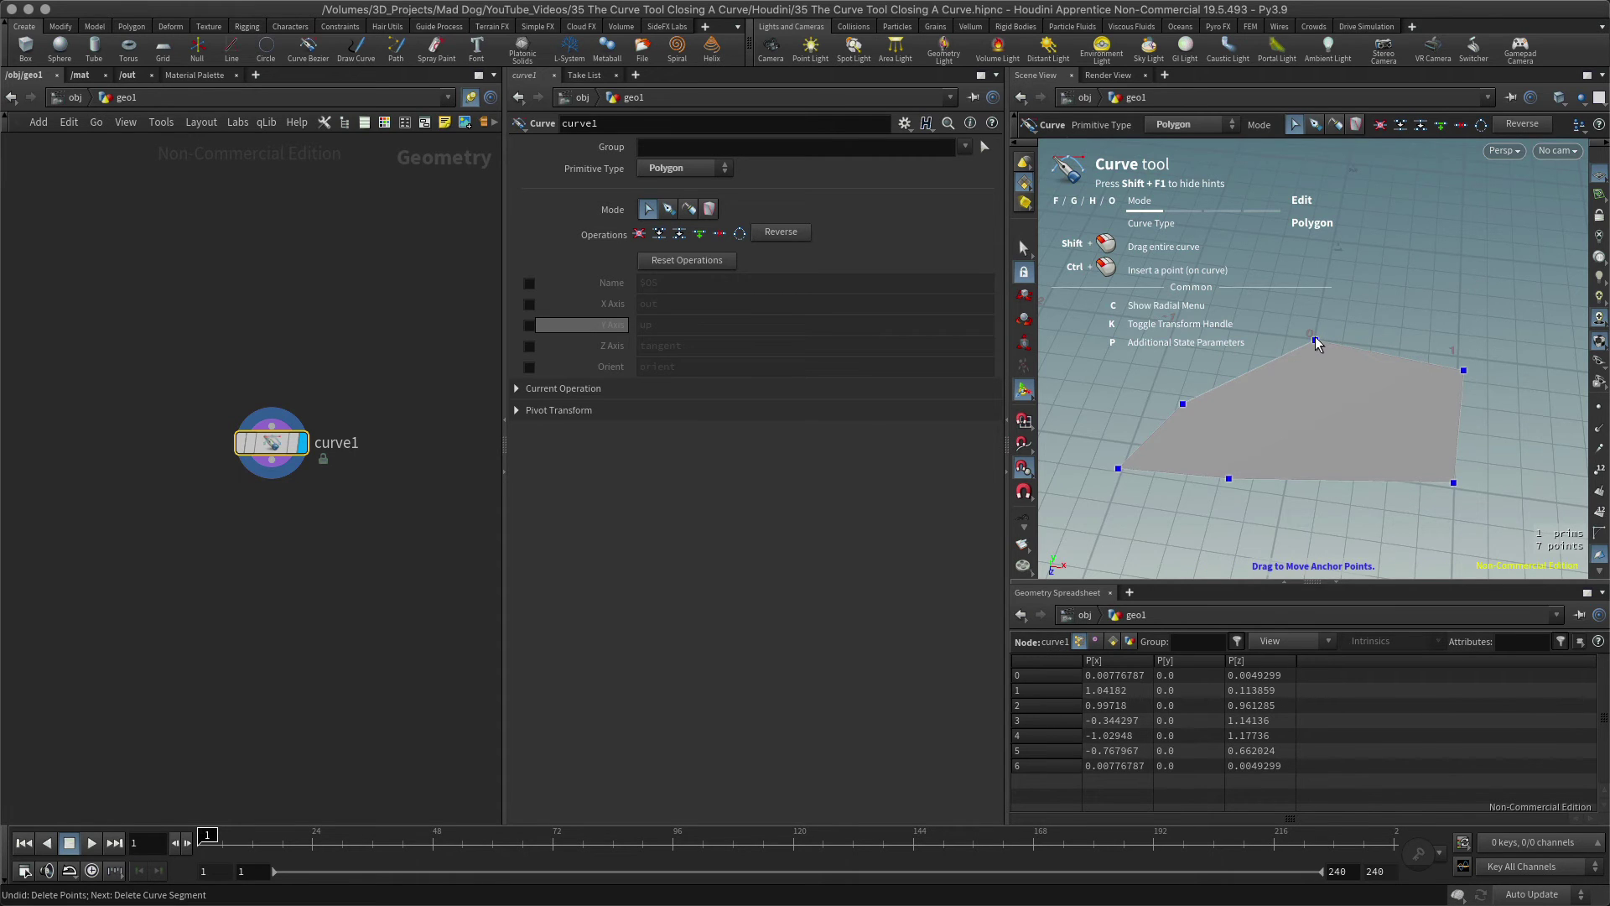
left_click_drag(1317, 343, 1222, 354)
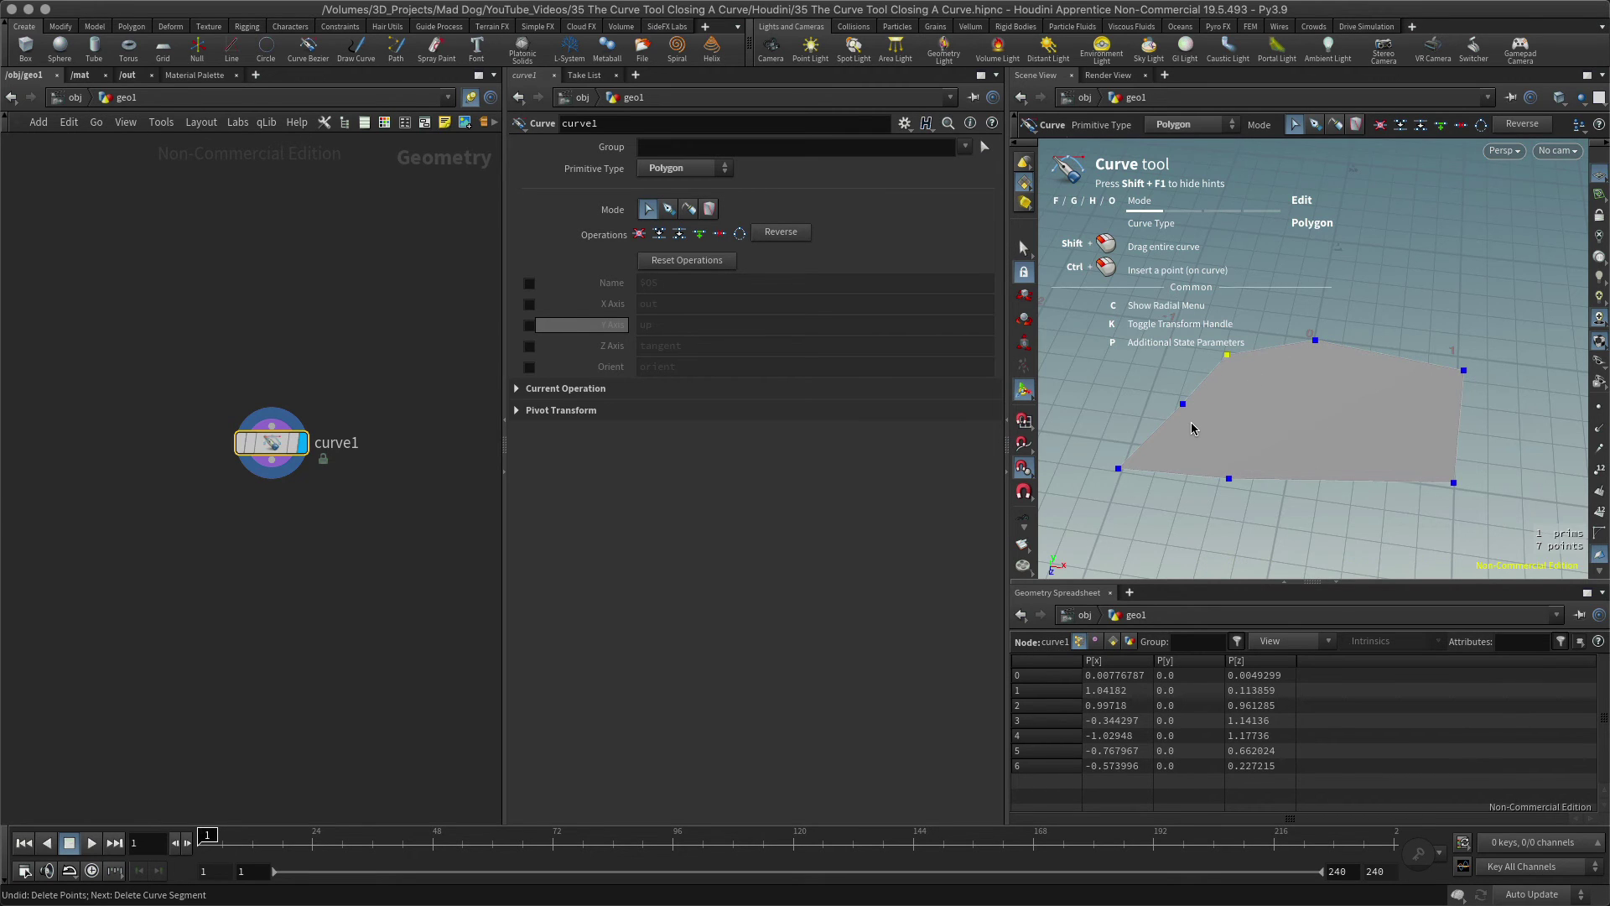
Step: Delete the segment between the curve's first and last points with Delete Segments
left_click(1267, 350)
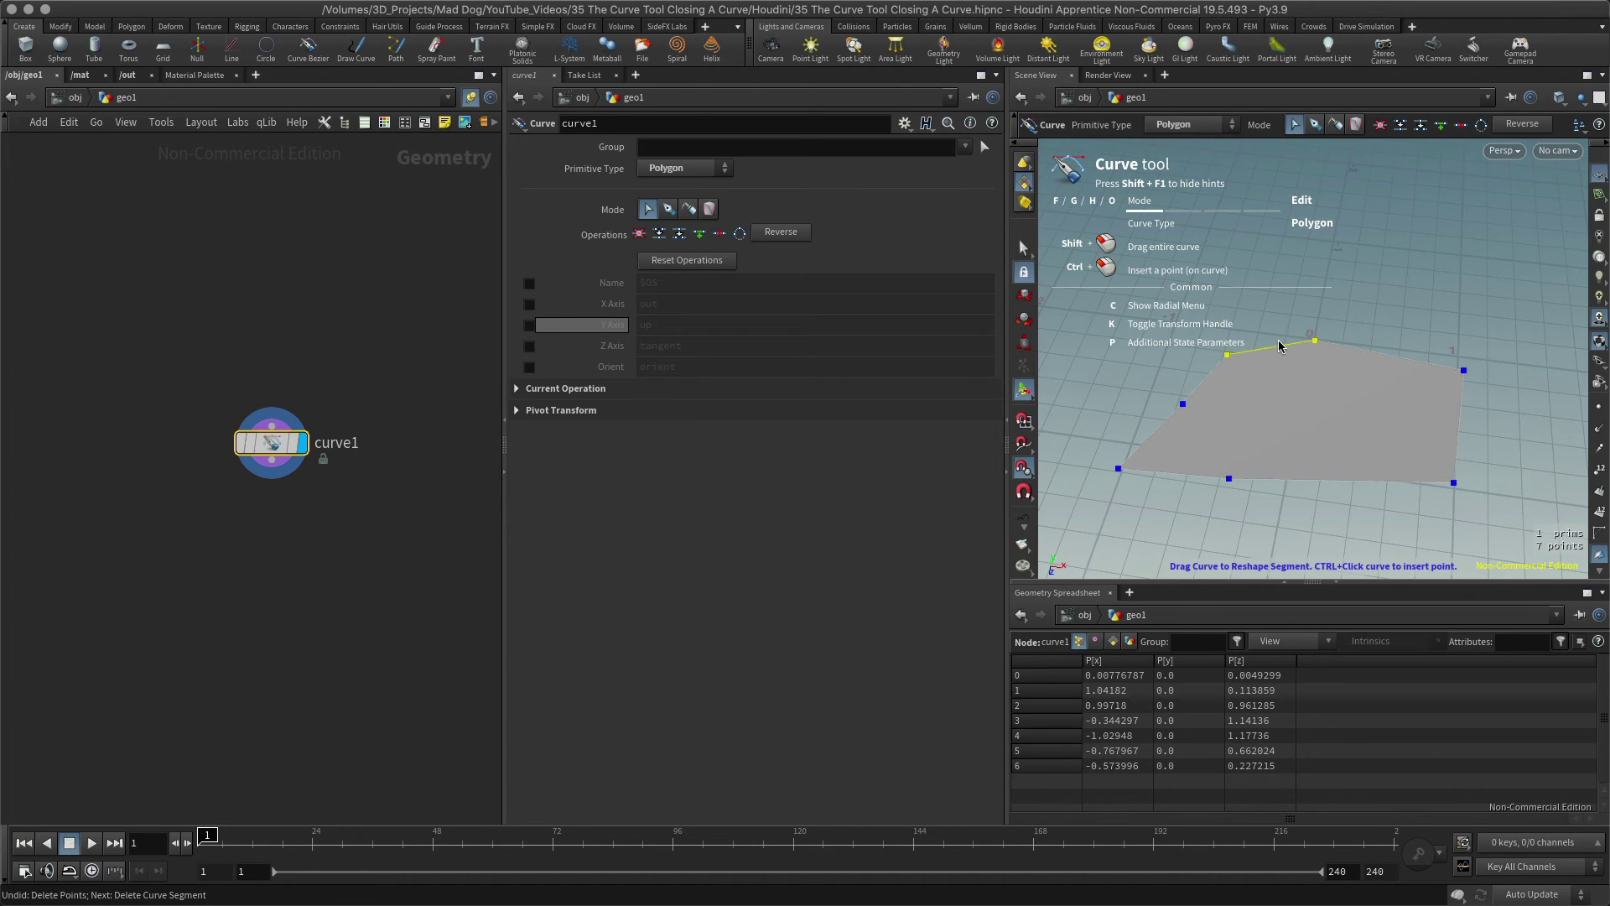
key("c")
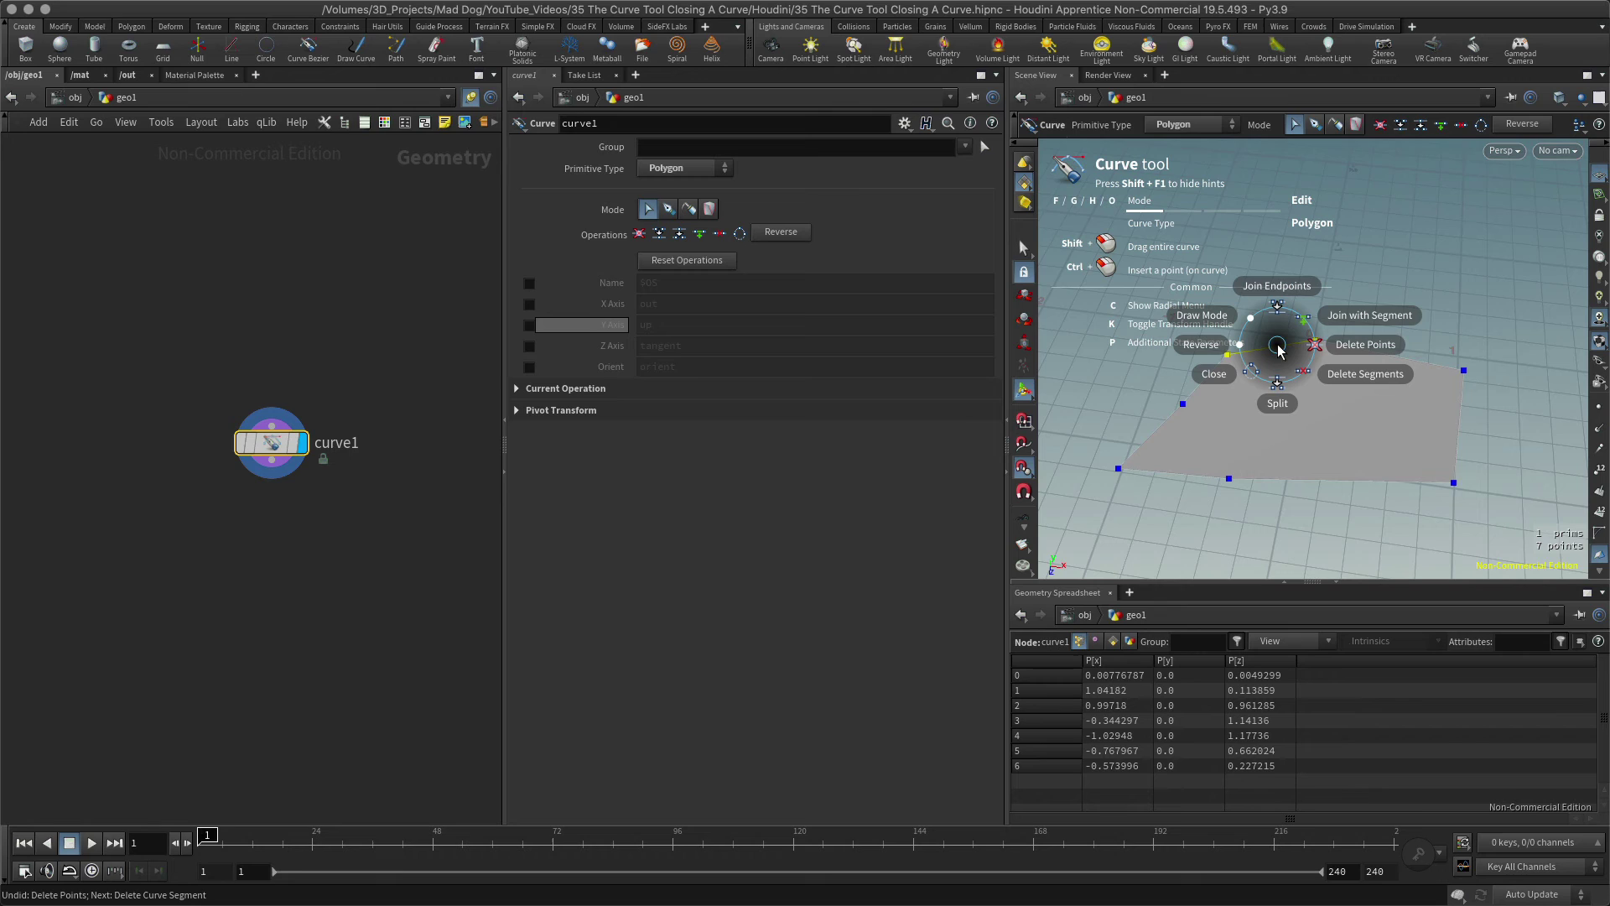
left_click(1332, 374)
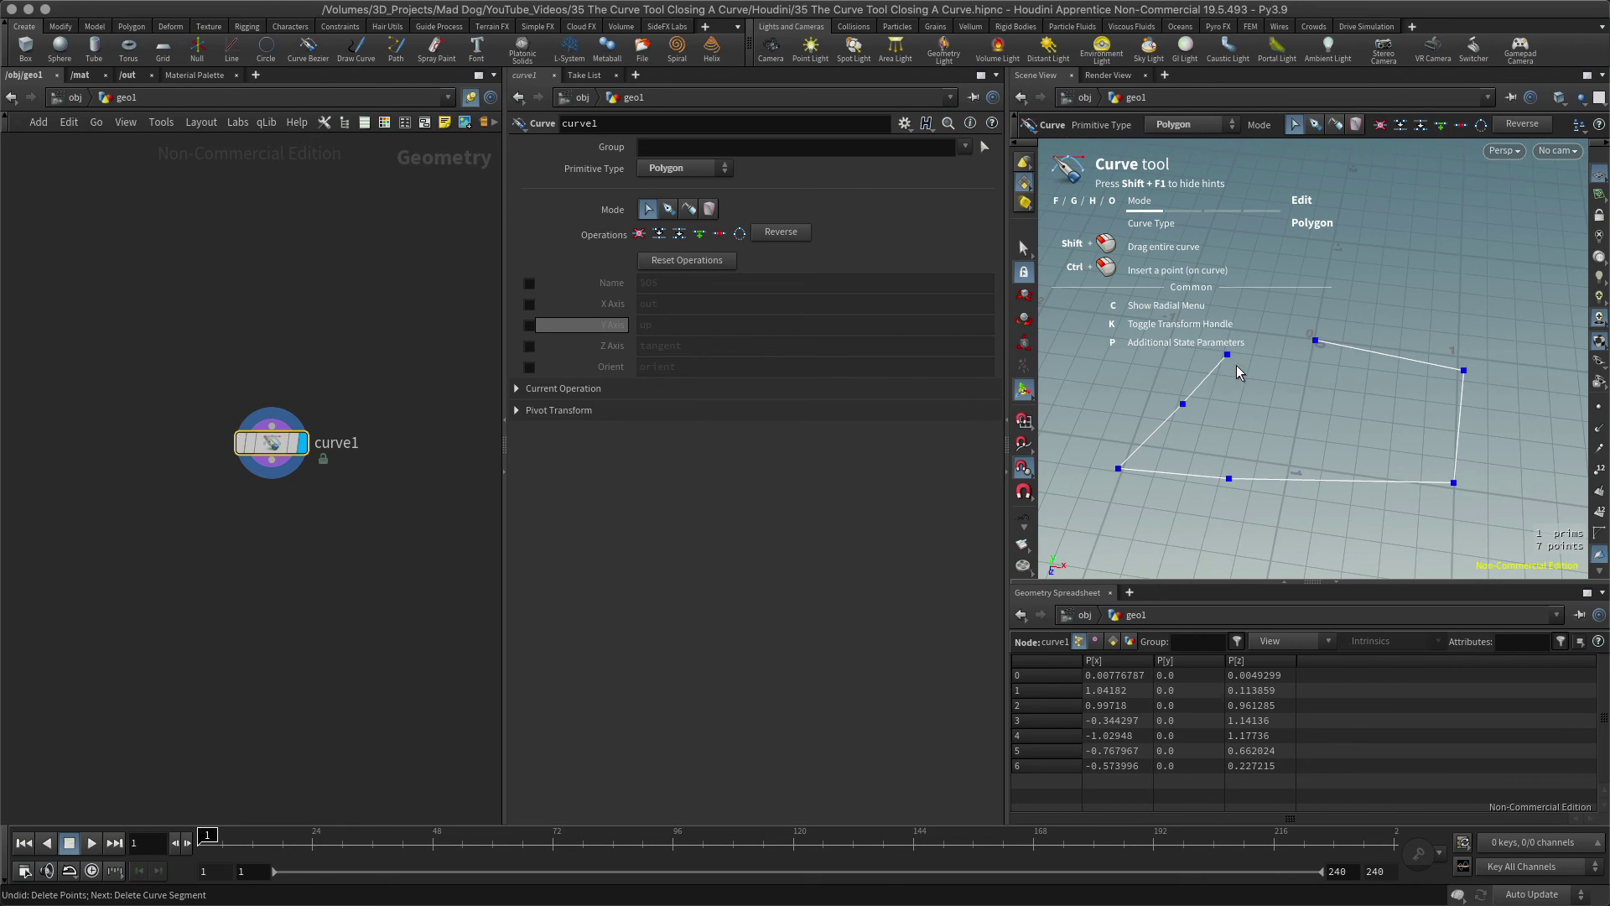
Step: Merge the curve's two open ends with Join Endpoints and move the merged point to about X -0.20, Z -0.20
left_click_drag(1212, 307, 1337, 372)
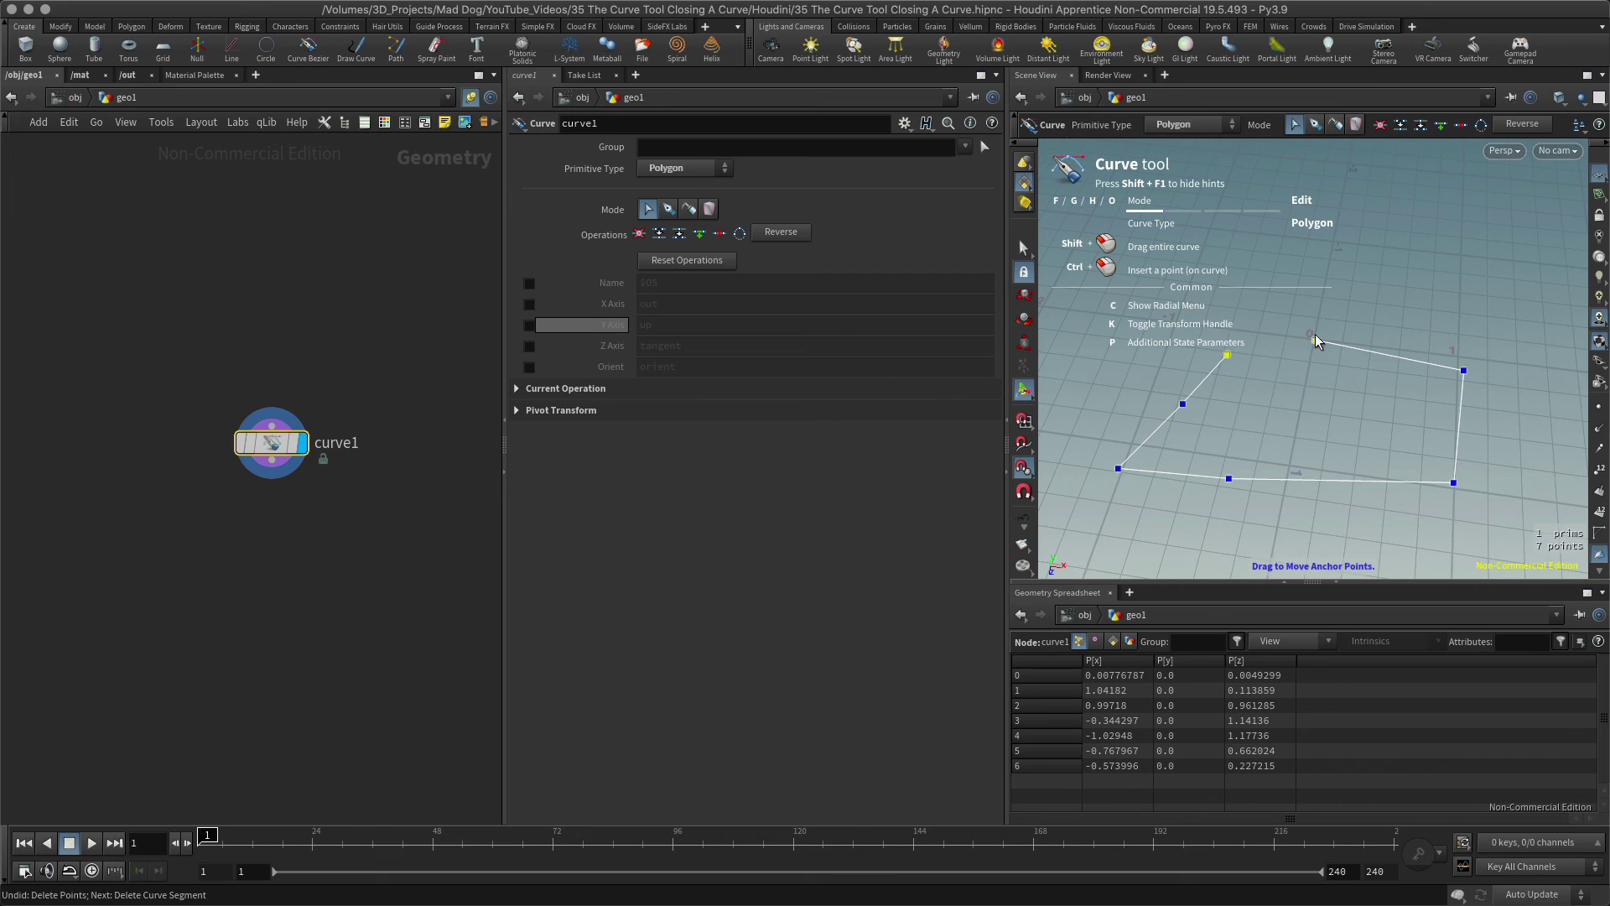
key("c")
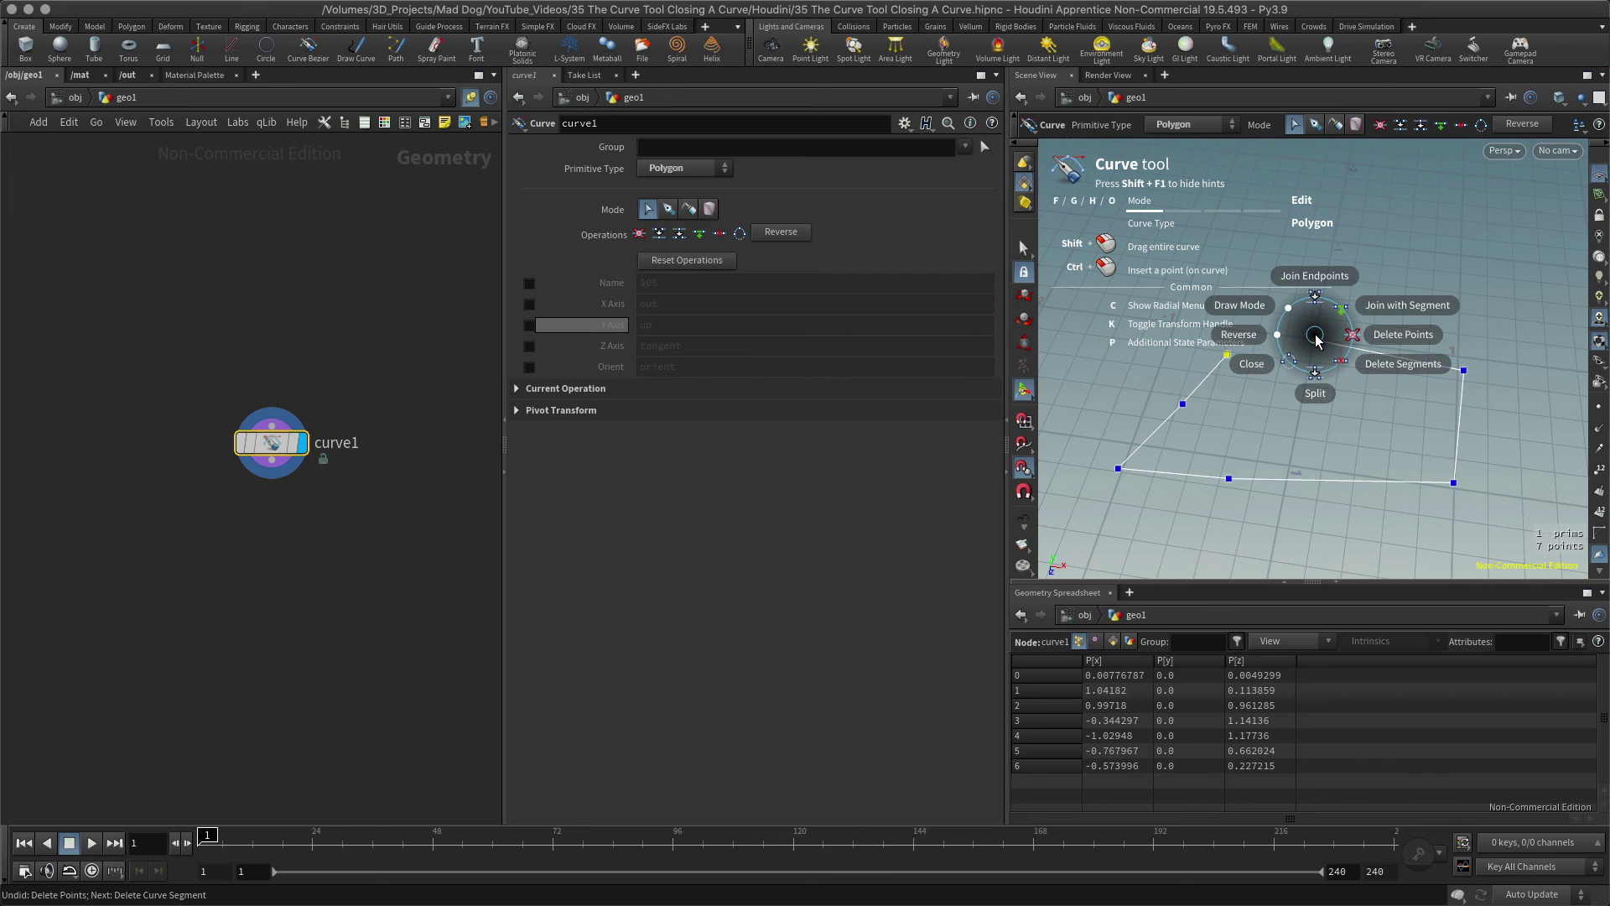
left_click(1314, 277)
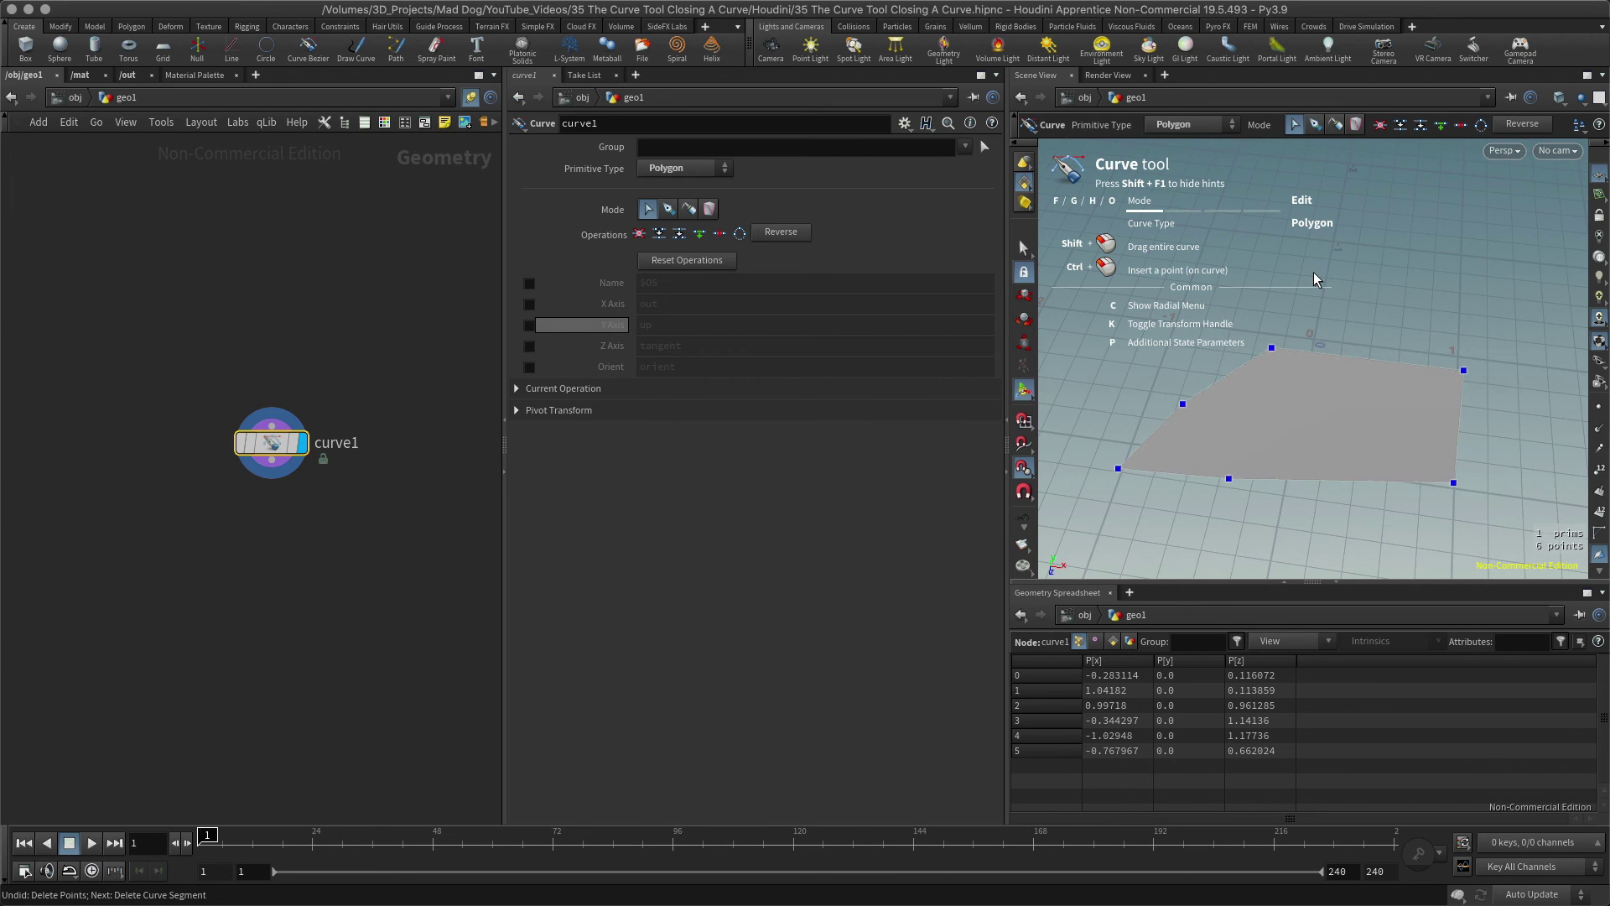
left_click(1273, 347)
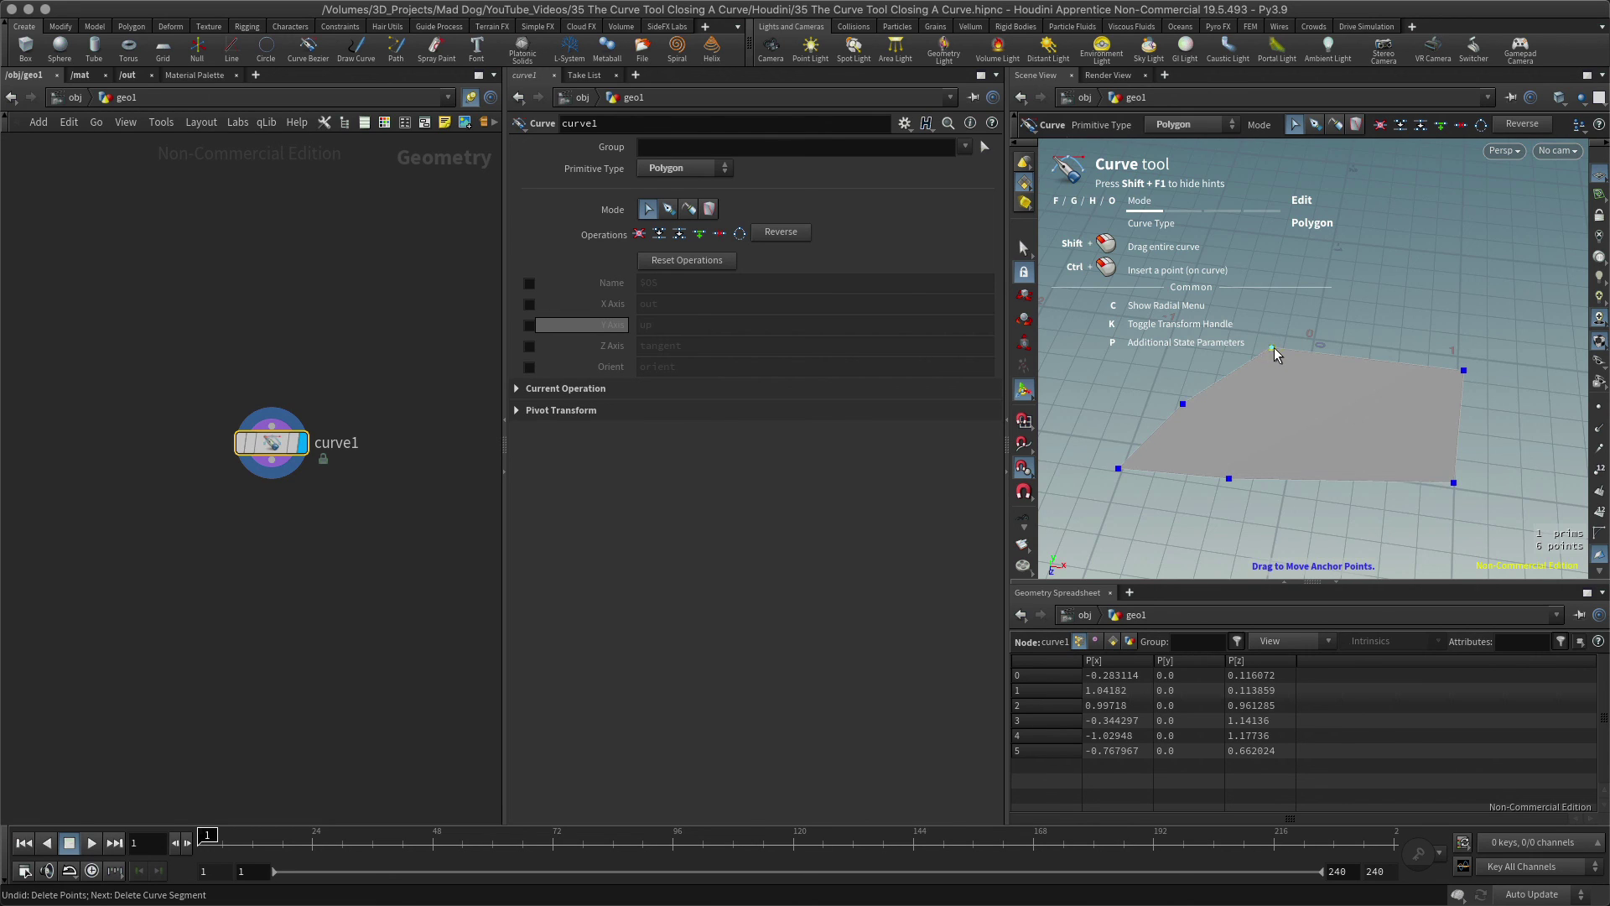
left_click_drag(1274, 347, 1293, 315)
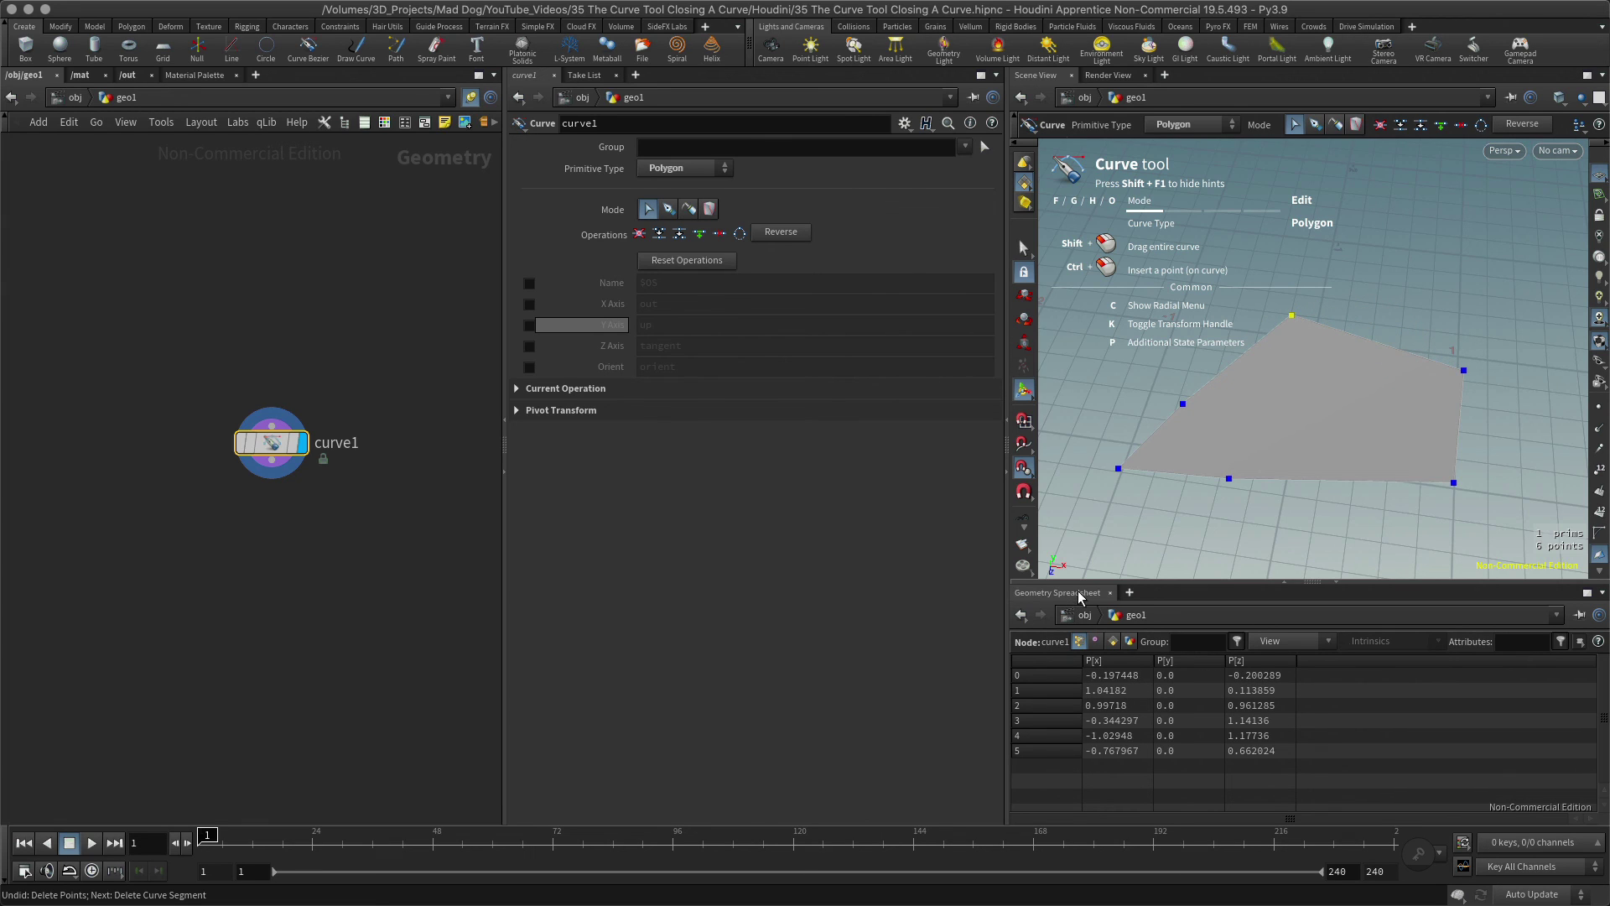